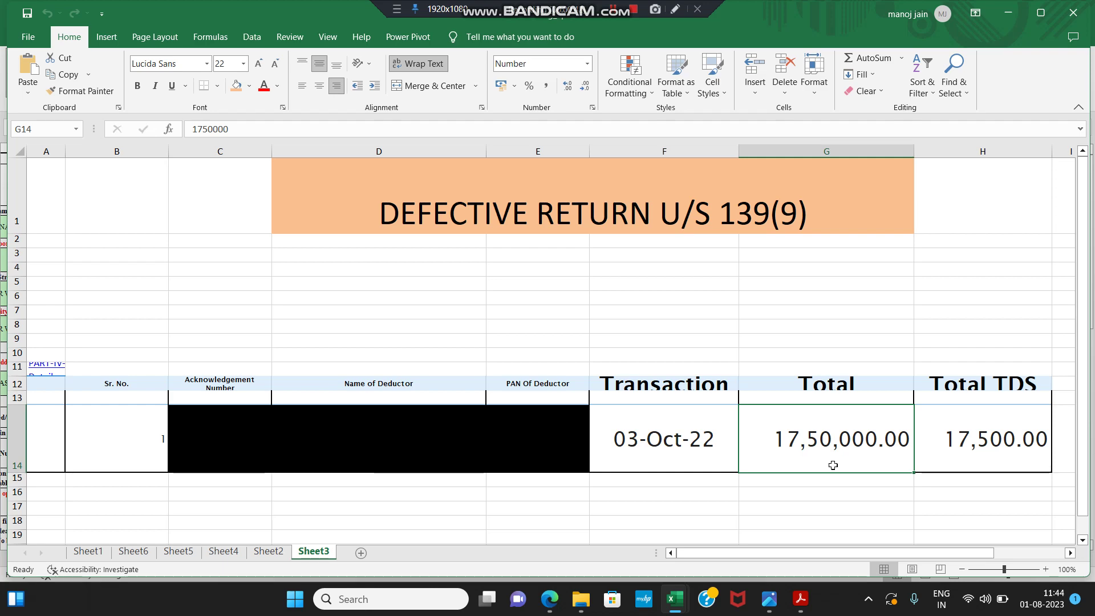
- Compare the property sale's capital gains figures in the filed return PDF with the transaction amounts in the Excel sheet
left_click(797, 589)
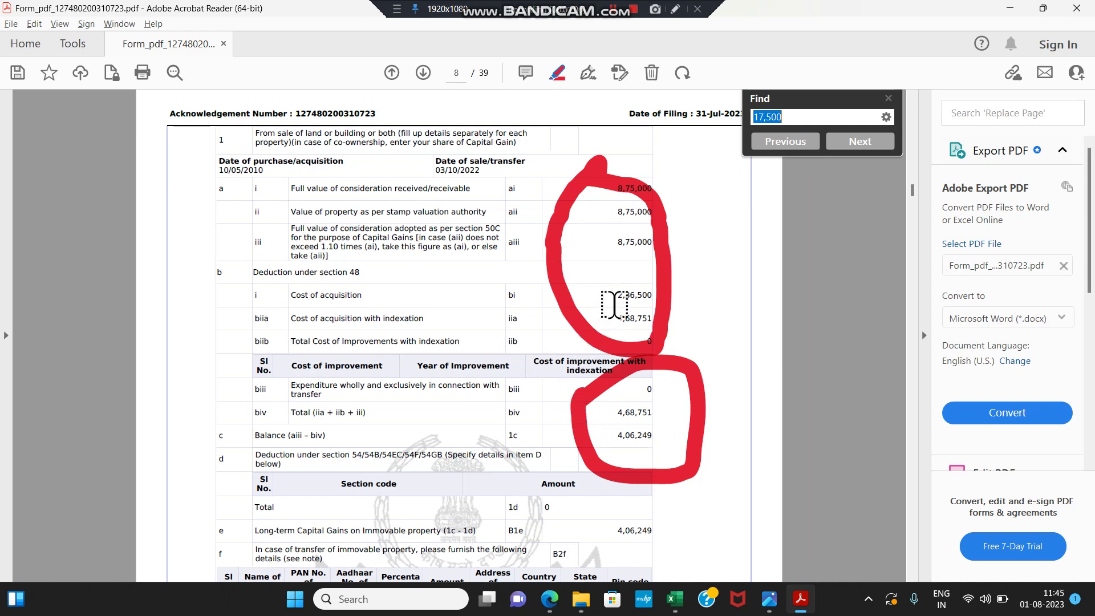
key("alt+Tab")
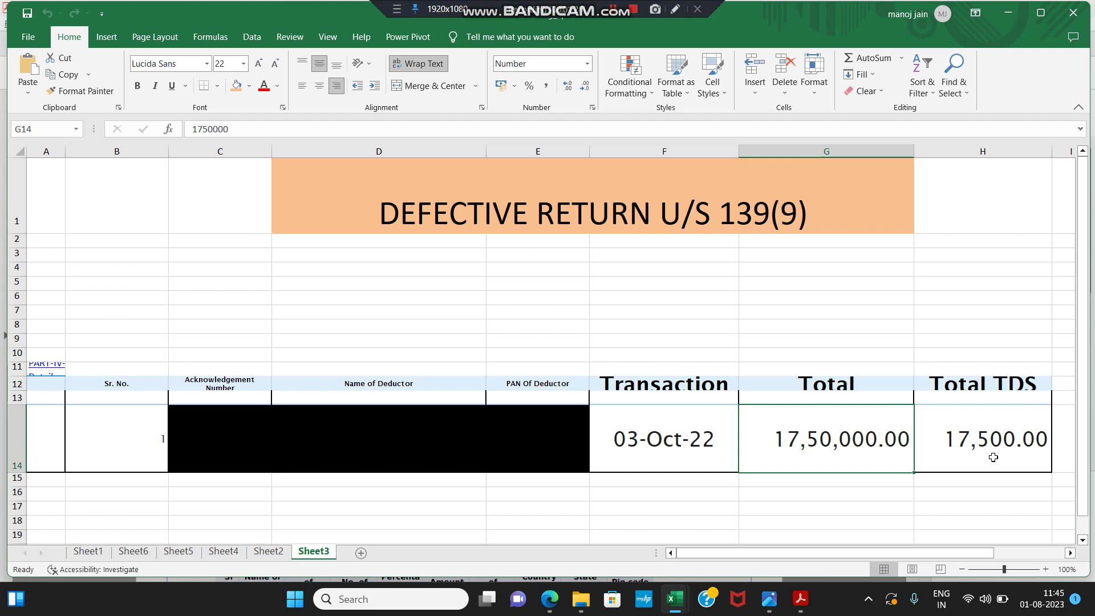
type("X")
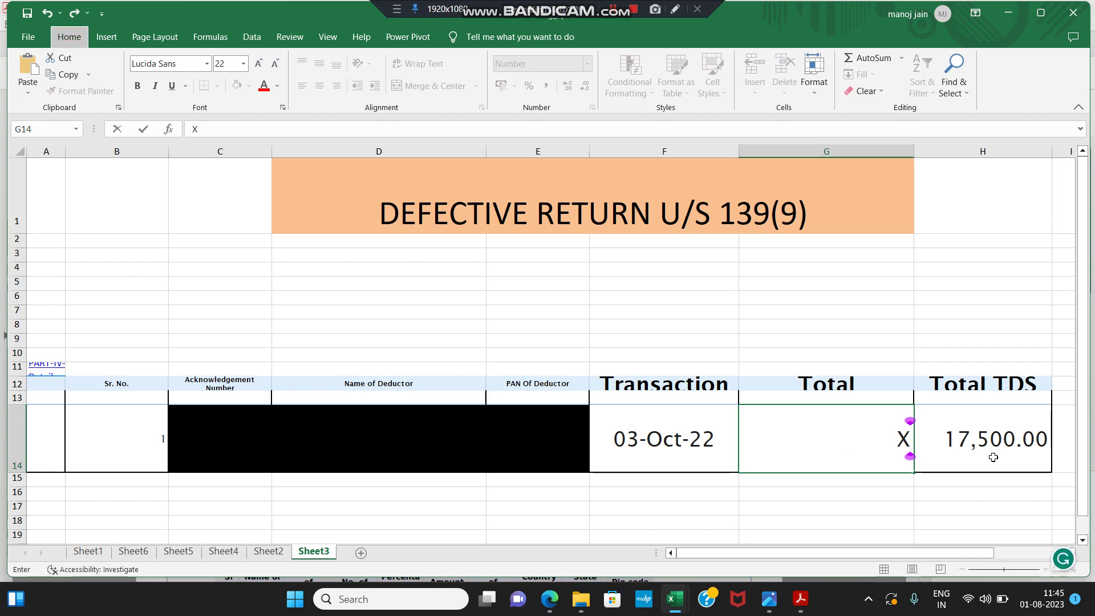
- Switch to the Income Tax portal in Edge and open the pending e-Proceedings page
key("alt")
key("alt+Tab")
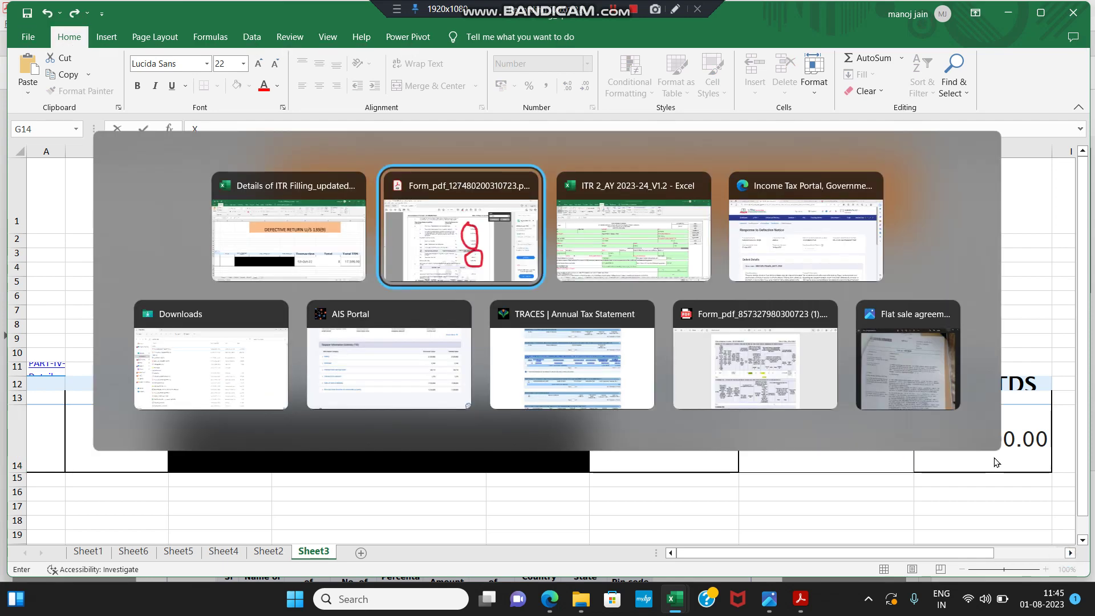
key("alt+Tab")
key("alt+Tab")
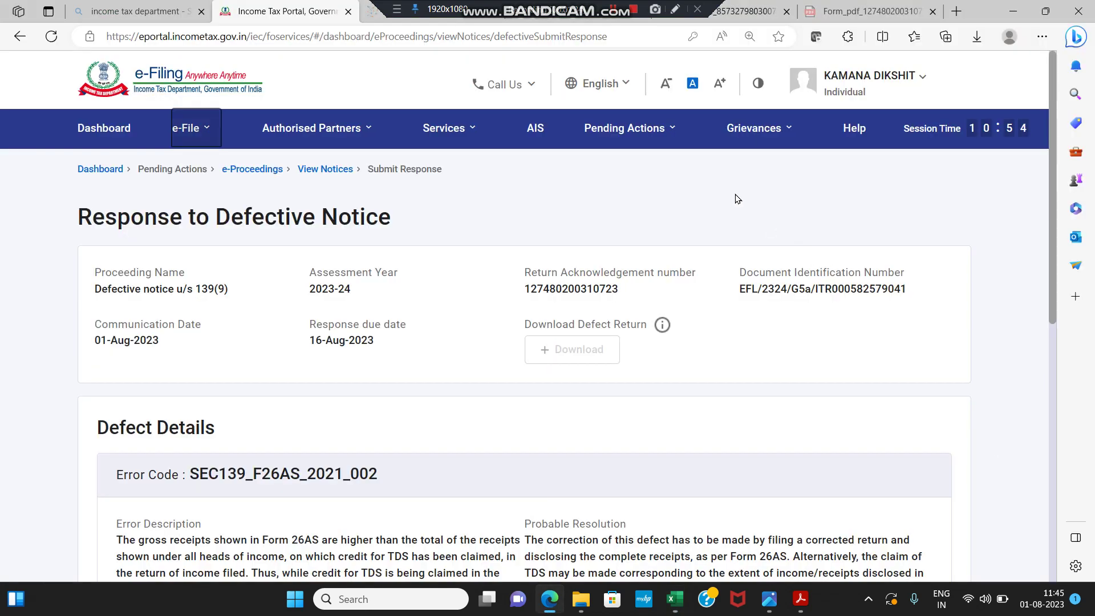
left_click(676, 135)
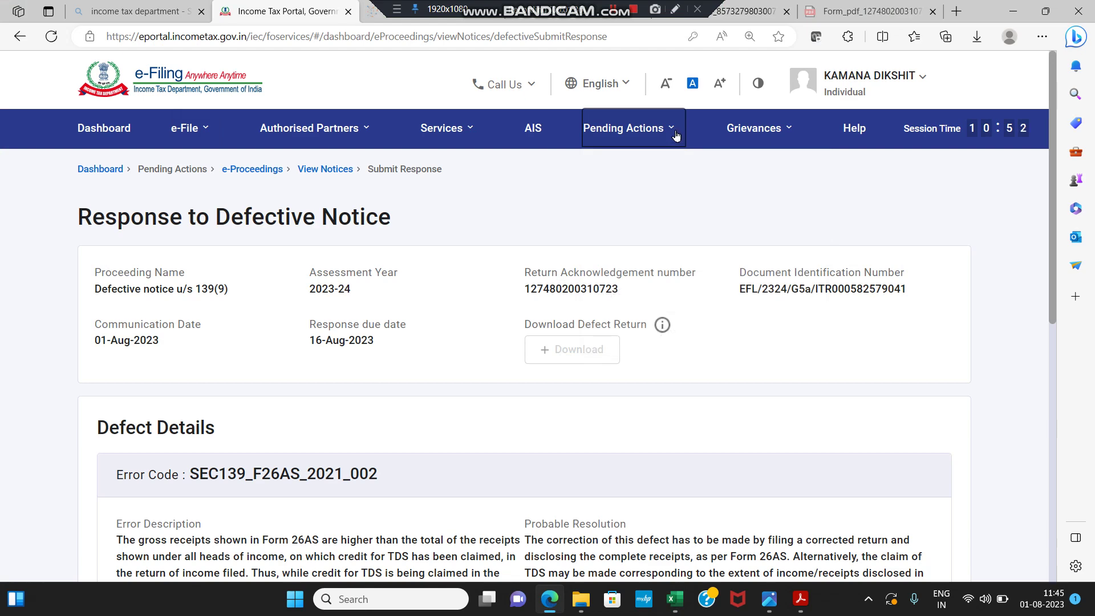
left_click(675, 130)
left_click(688, 251)
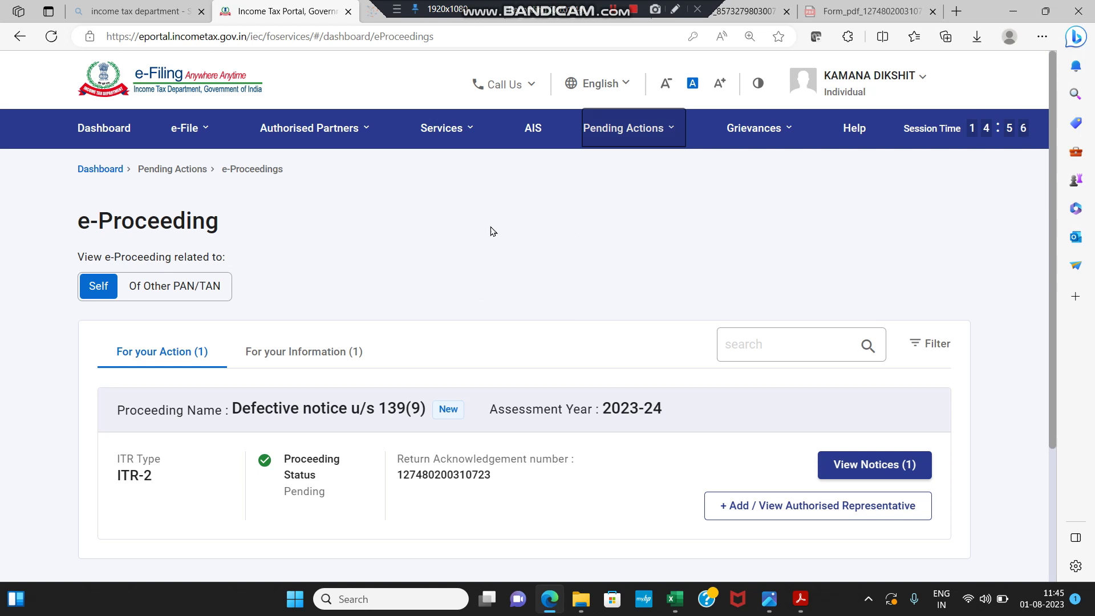
- Open the list of filed returns and review the full status history of the original A.Y. 2023-24 return
mouse_move(185, 122)
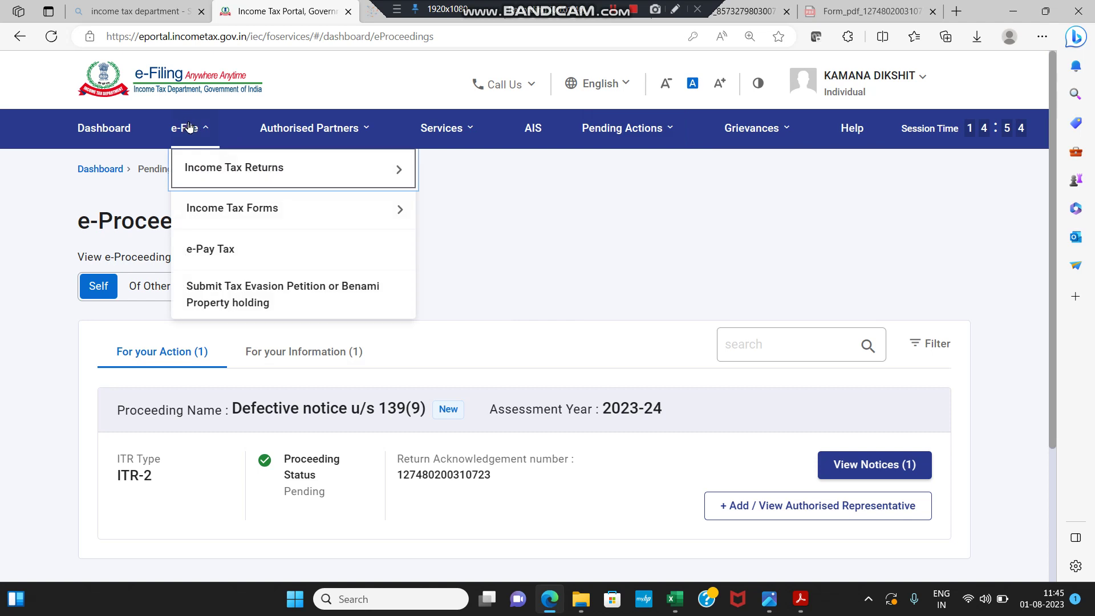
mouse_move(218, 166)
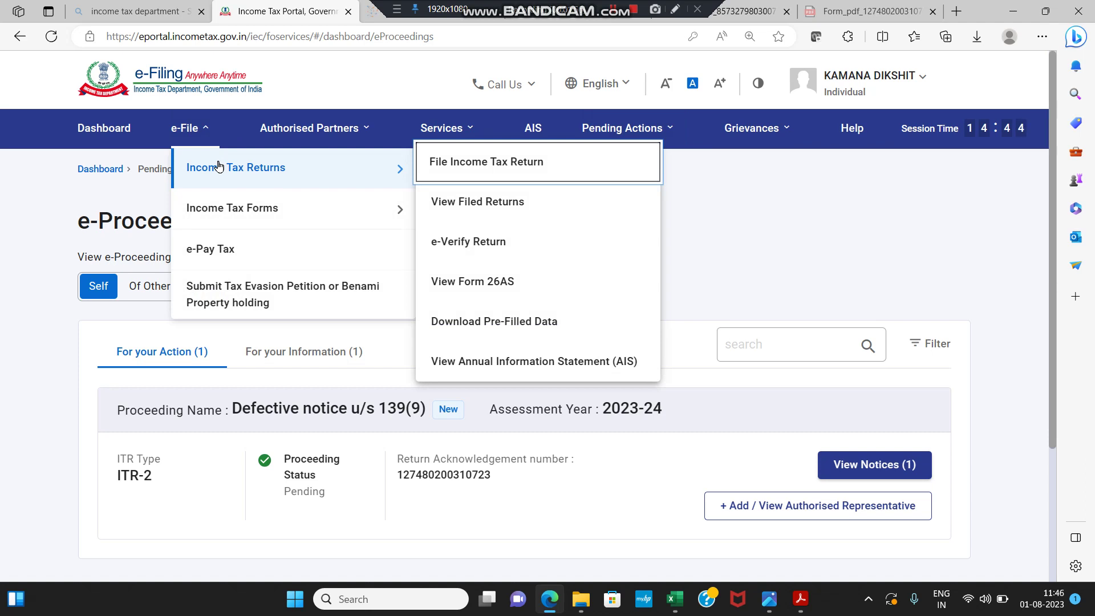
left_click(472, 202)
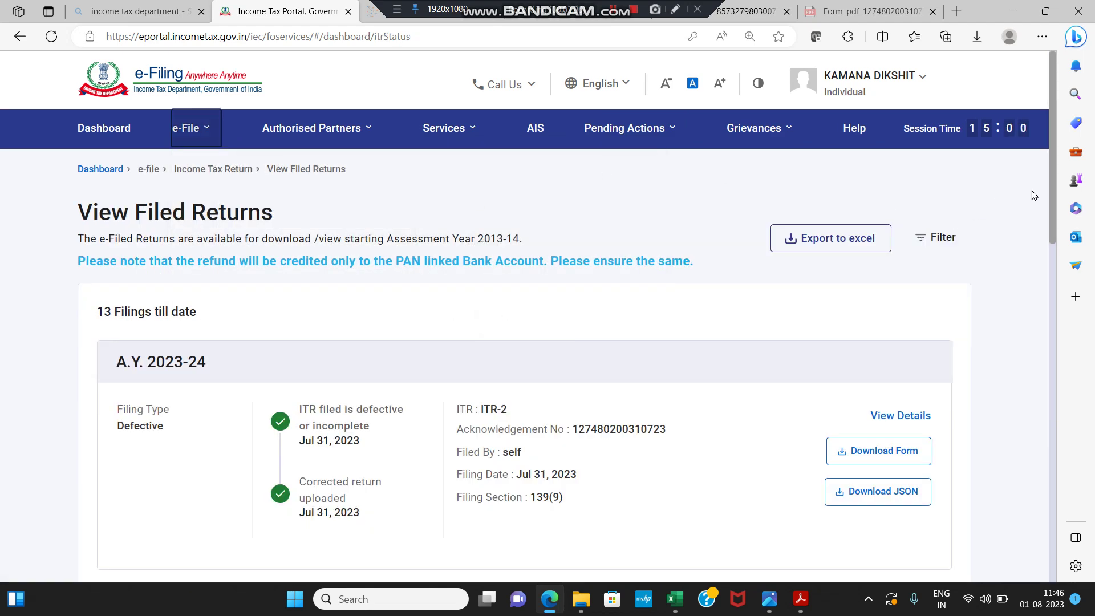
left_click_drag(1052, 185, 1055, 324)
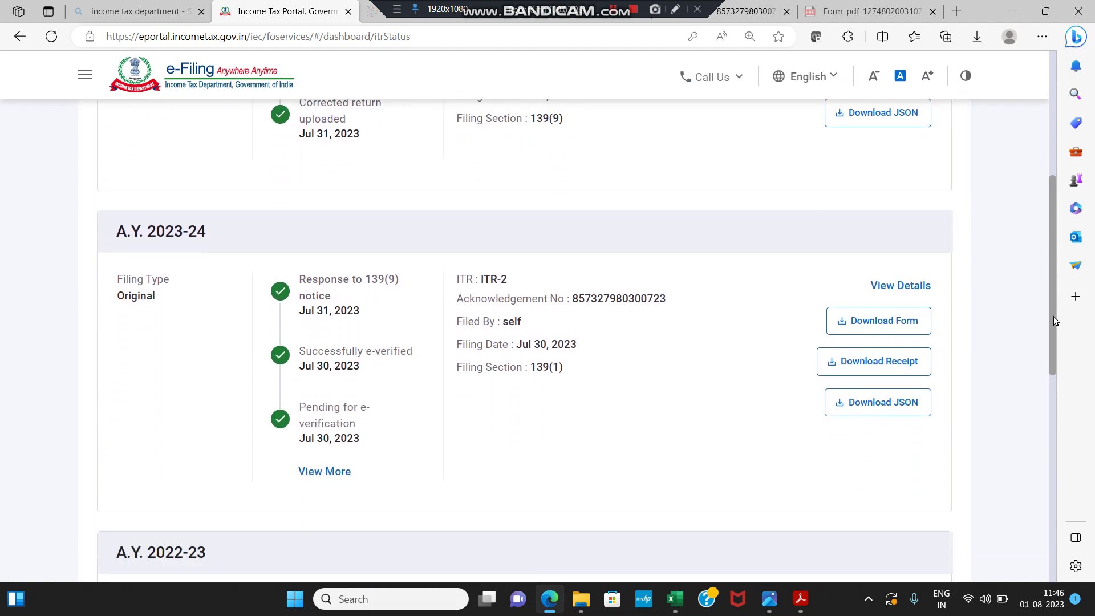
left_click(350, 473)
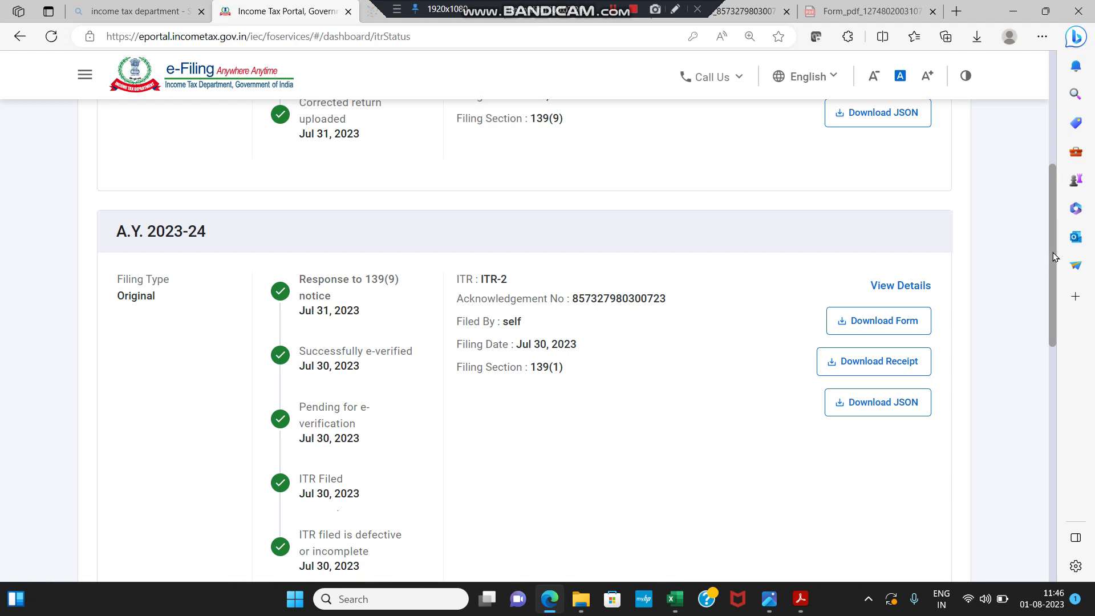
left_click_drag(1055, 256, 1044, 131)
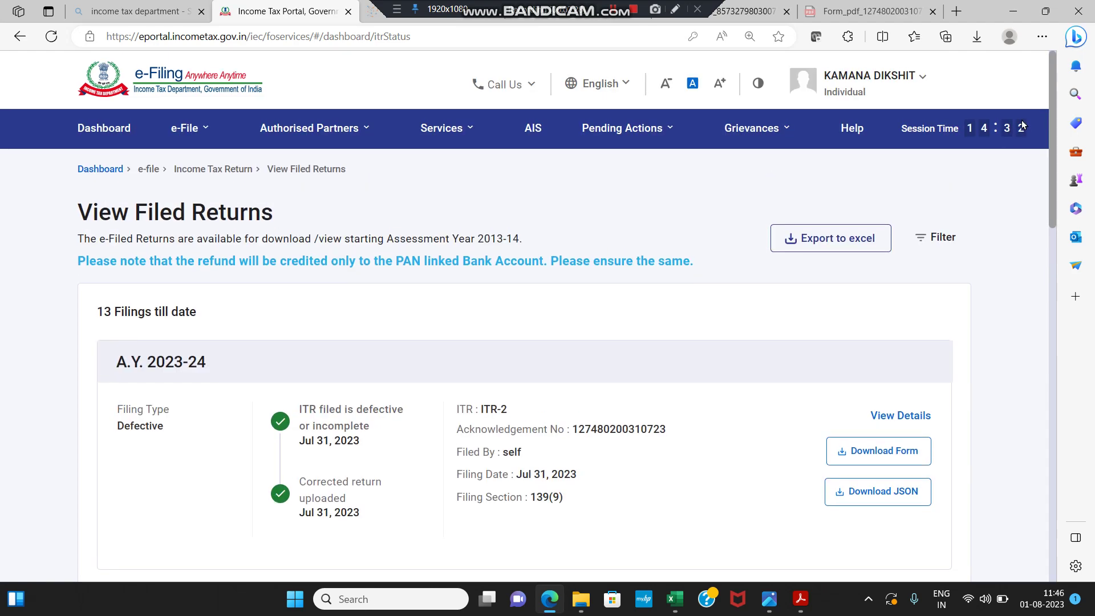
- Open the response form for the pending defective notice u/s 139(9) of assessment year 2023-24 from e-Proceedings
left_click(774, 122)
left_click(627, 128)
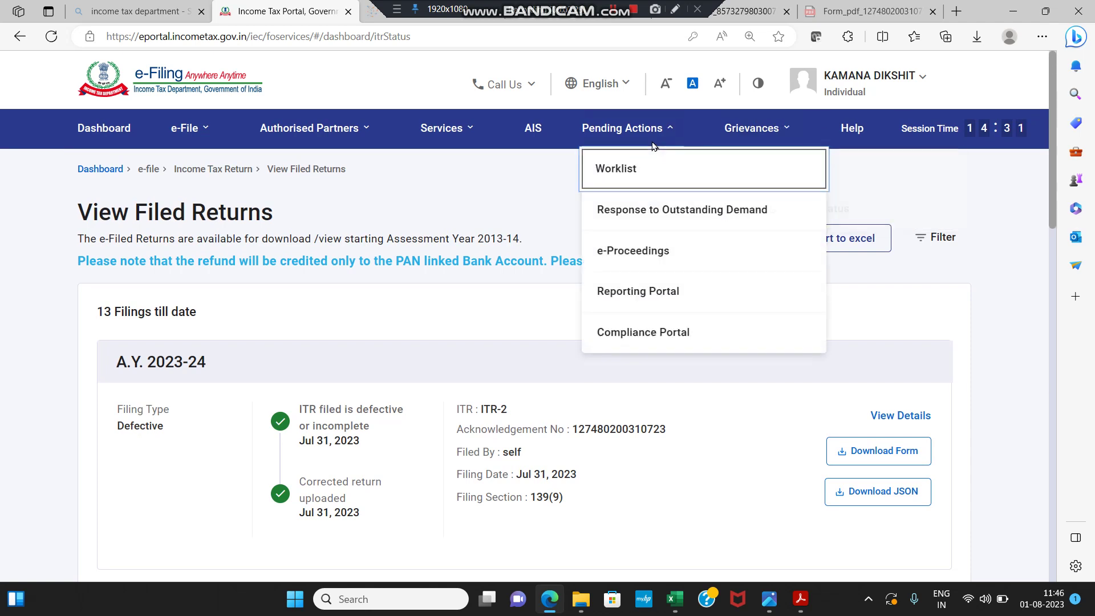
left_click(690, 243)
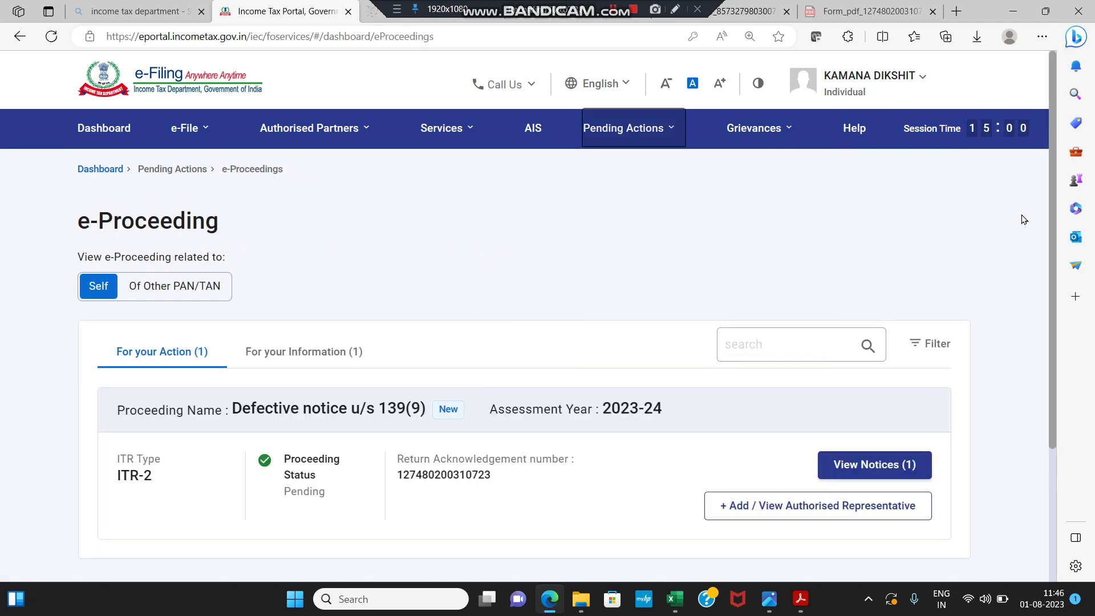
left_click_drag(1052, 187, 1056, 298)
left_click(904, 293)
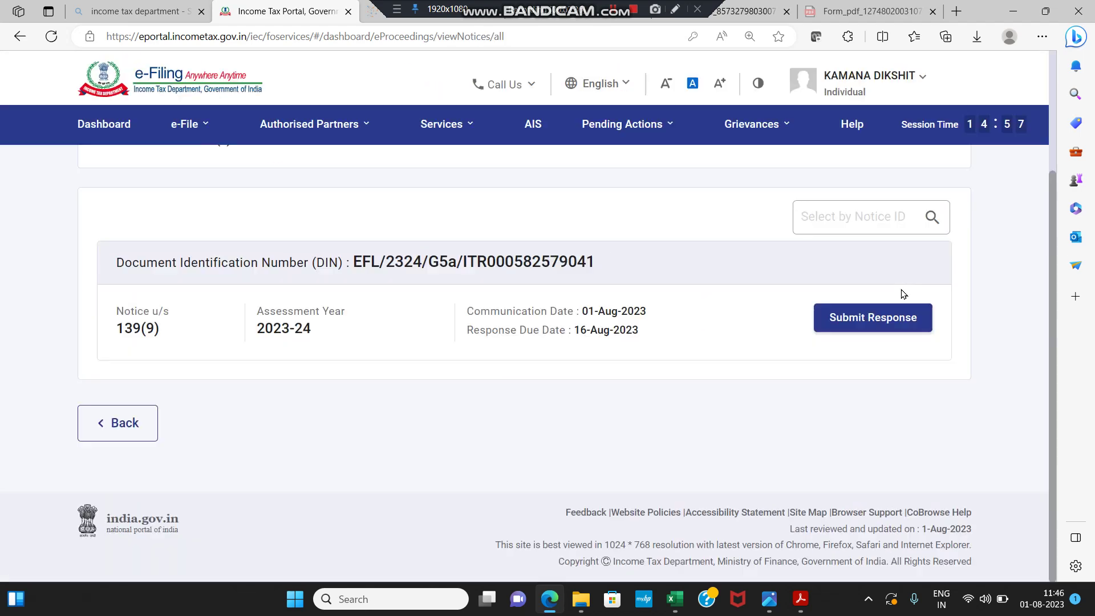
left_click(877, 318)
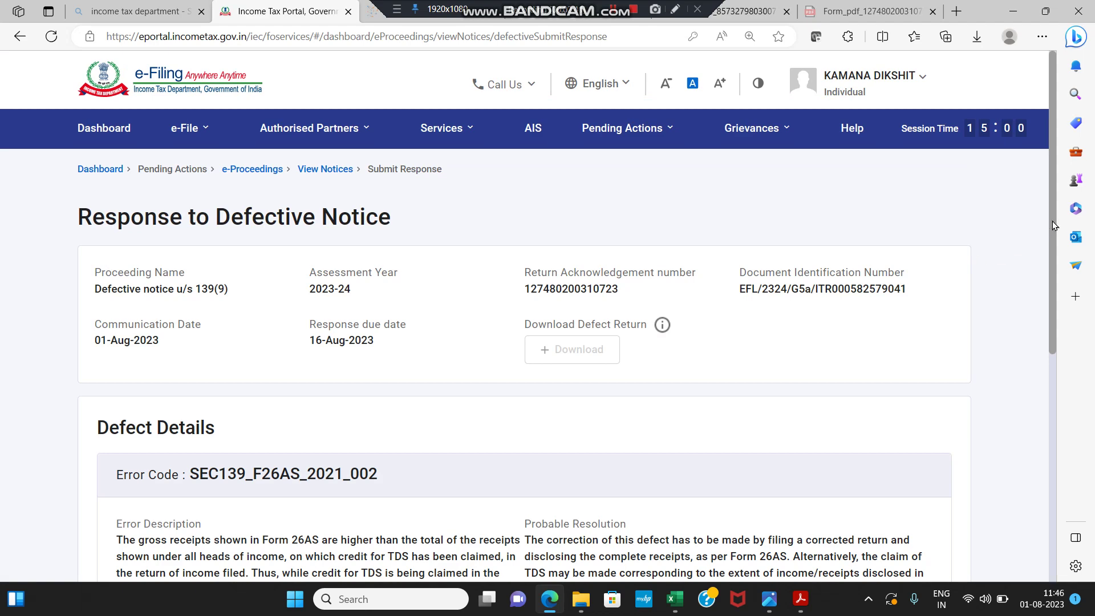
- Answer Agree to the defect, choose Offline Utility as the mode of response and select ITR-2 as the ITR type
left_click_drag(1052, 221, 926, 395)
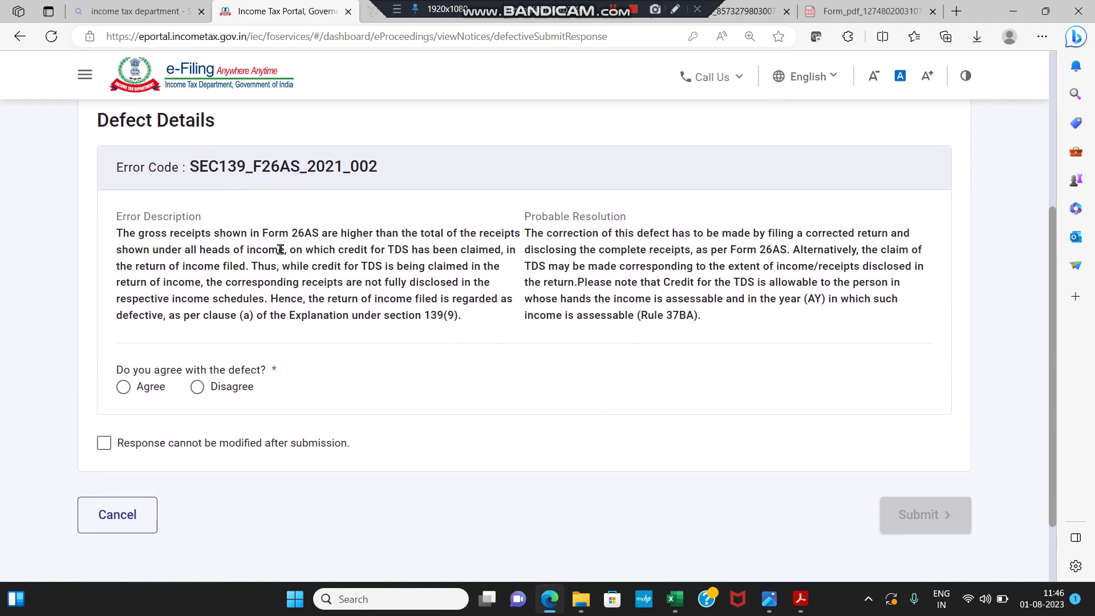
left_click(125, 388)
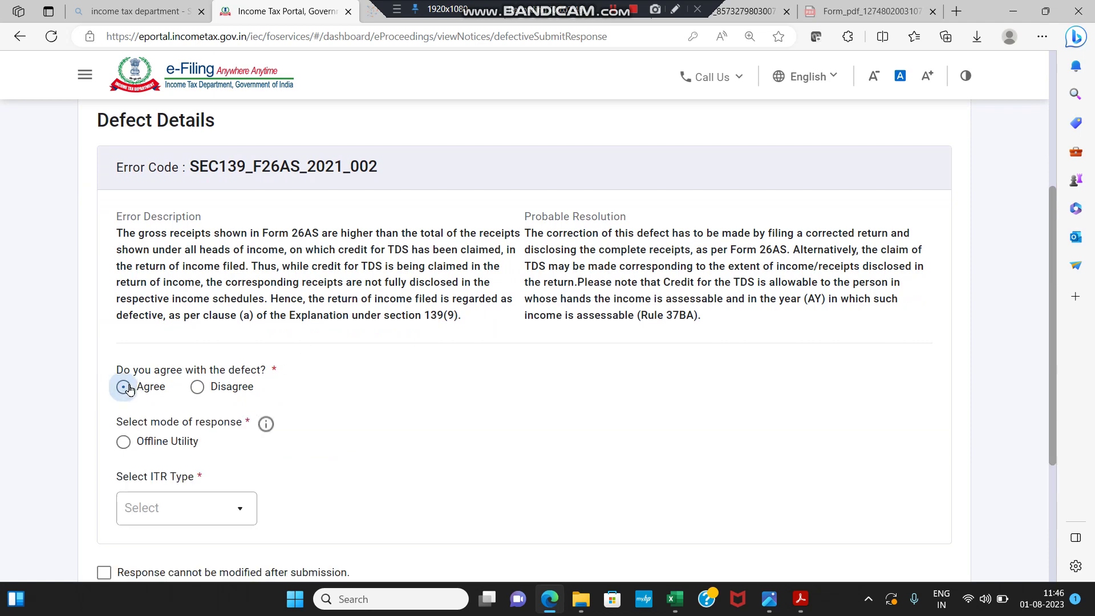
left_click(122, 442)
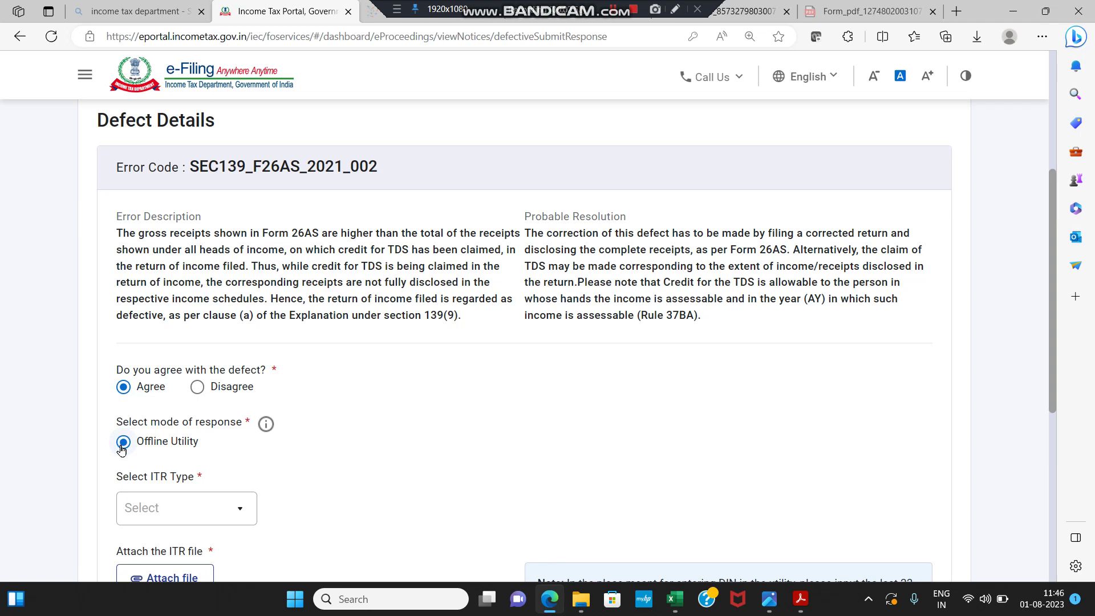
left_click(166, 516)
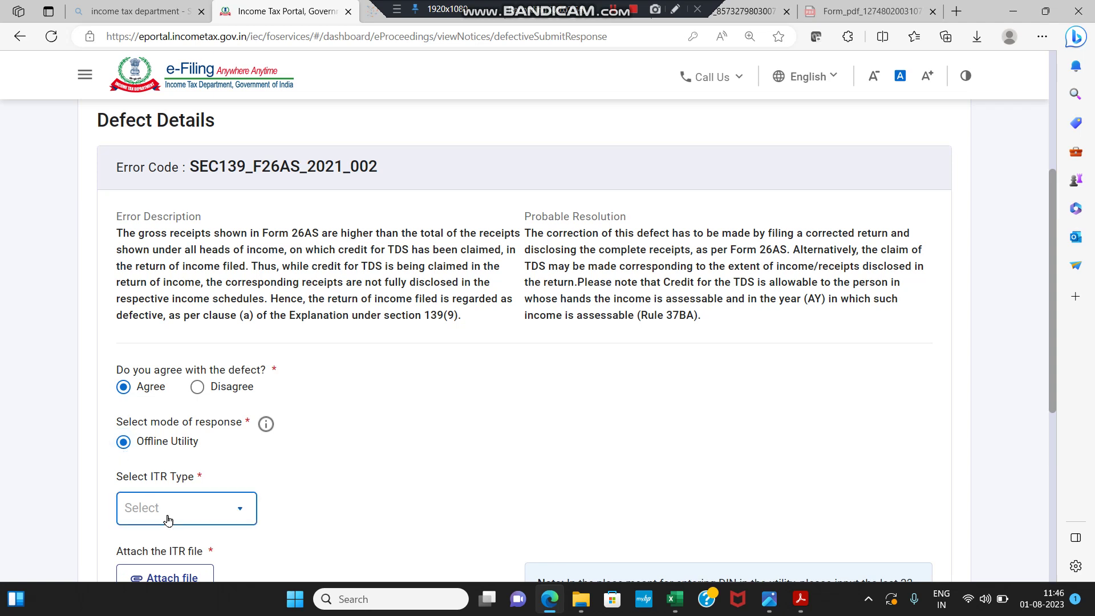
left_click(208, 444)
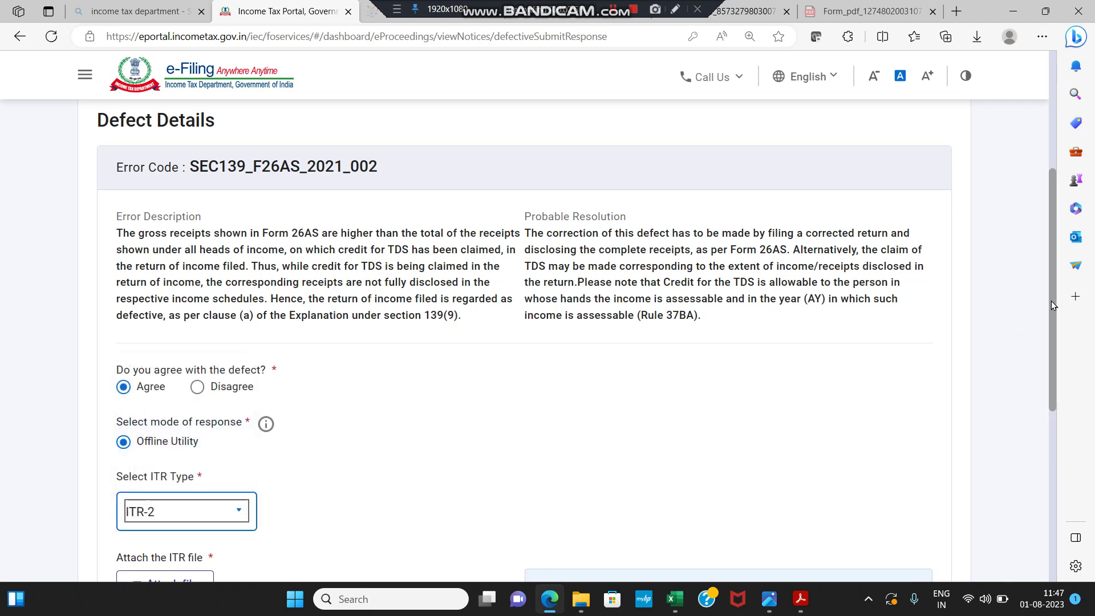
left_click_drag(1052, 300, 1049, 391)
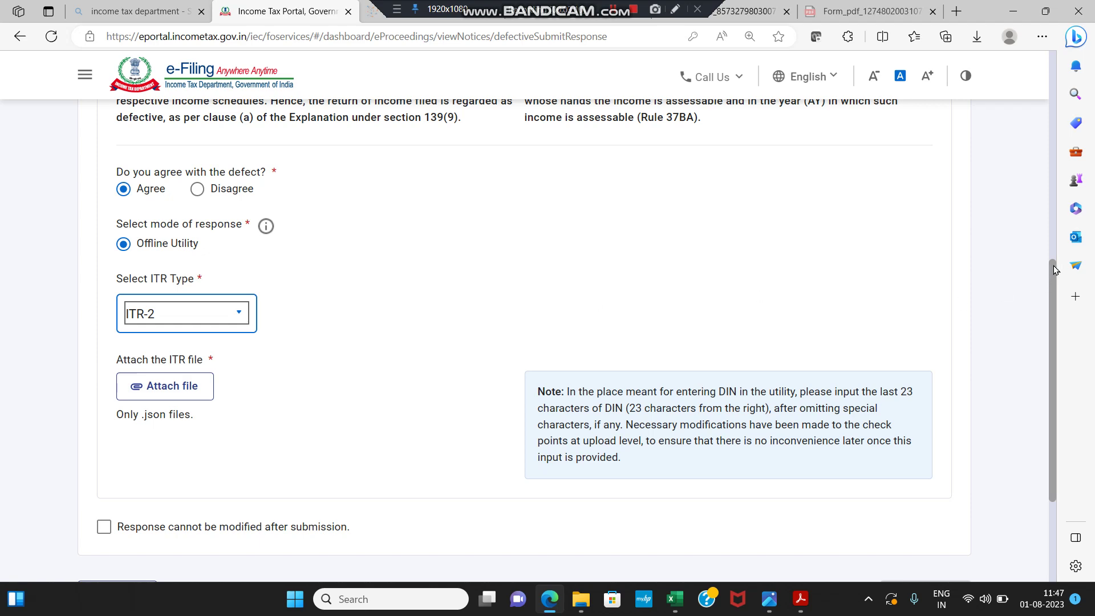
- Return to the filed returns list and locate the JSON download of the original A.Y. 2023-24 return
left_click_drag(1054, 269, 1053, 79)
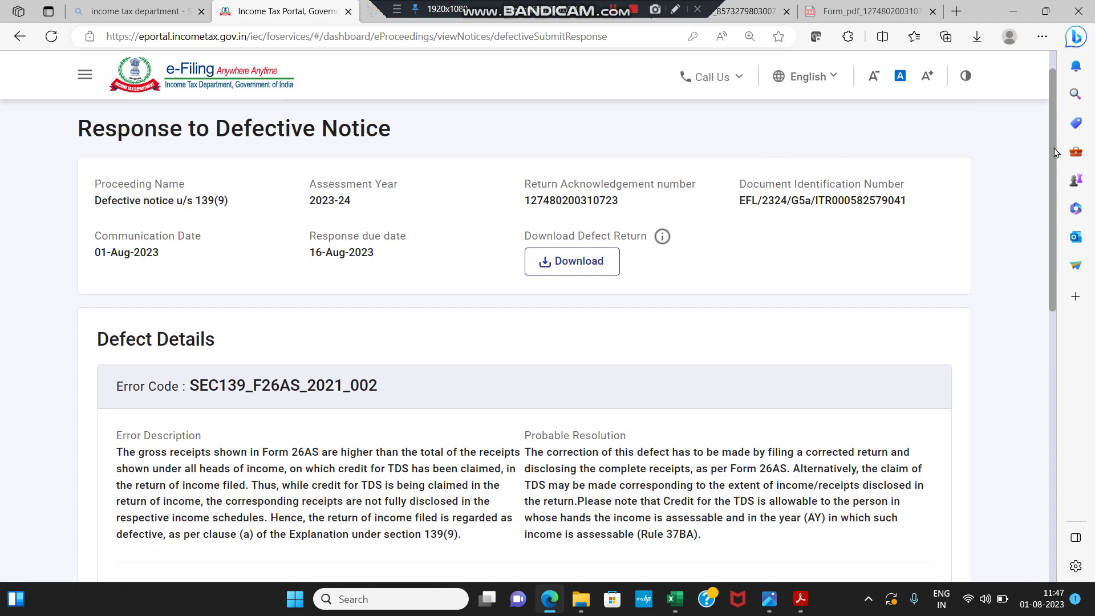
left_click_drag(1052, 145, 1055, 132)
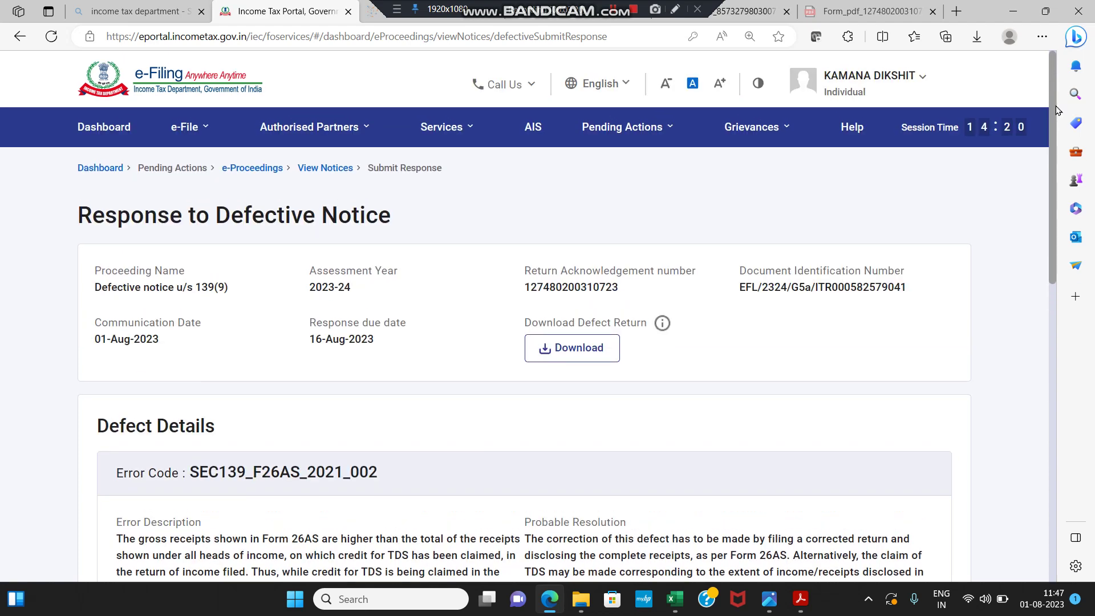
left_click(184, 128)
mouse_move(343, 174)
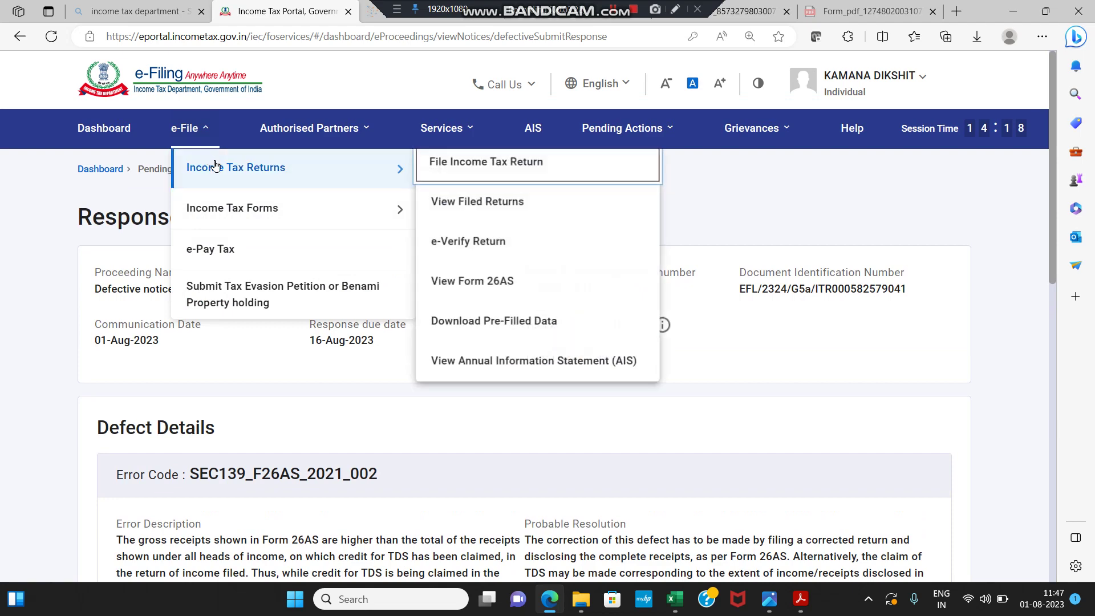
left_click(454, 203)
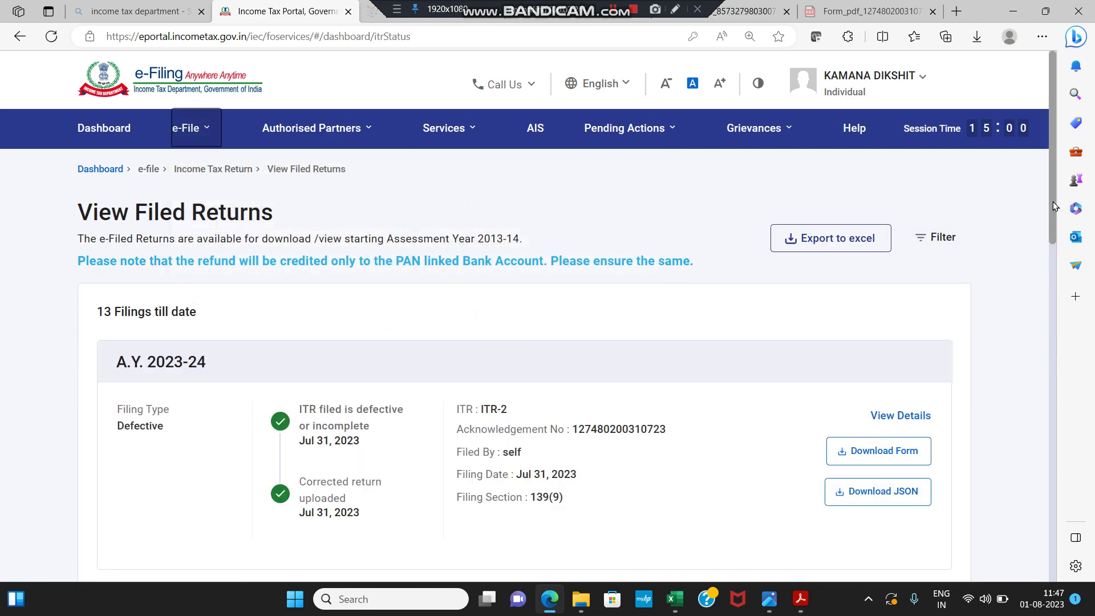
left_click_drag(1054, 208, 1061, 359)
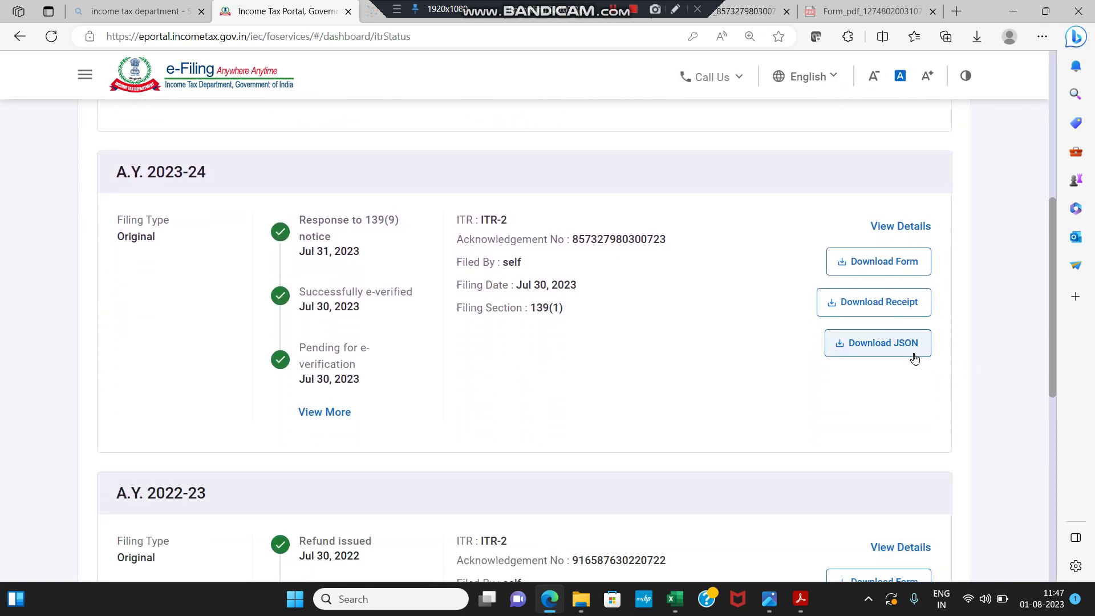
- Switch to the ITR 2_AY 2023-24_V1.2 workbook in Excel and set the notice section the return responds to as 139(9)
mouse_move(675, 600)
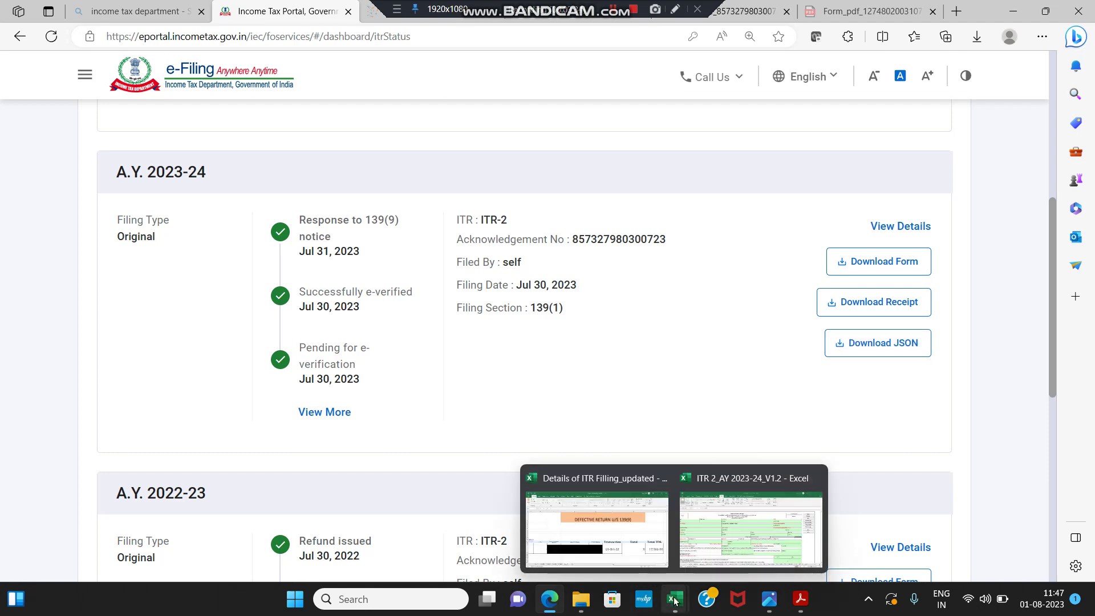
left_click(744, 562)
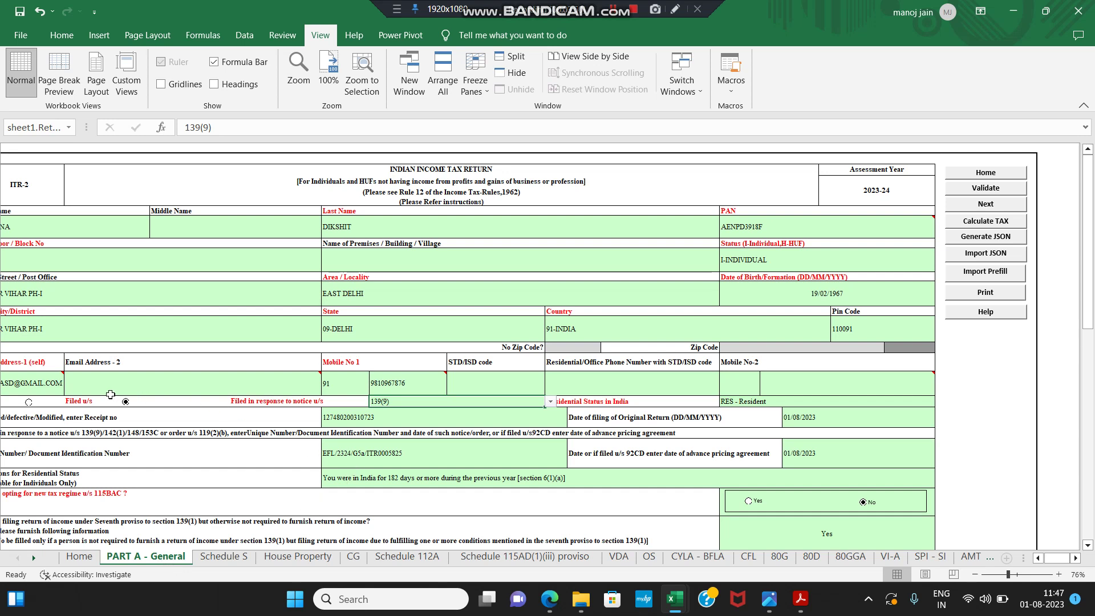
left_click(108, 387)
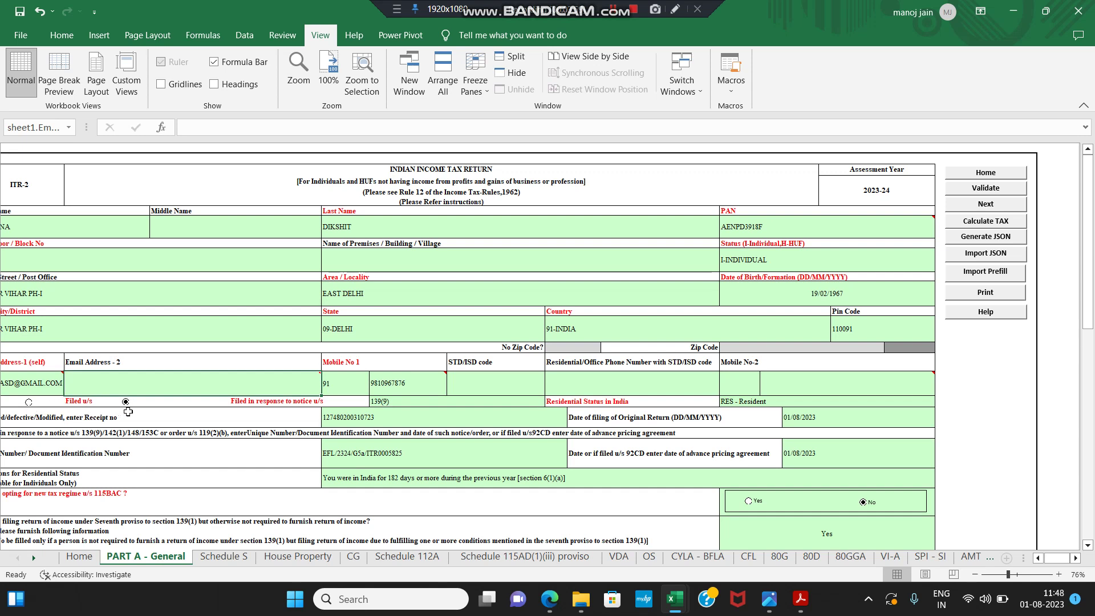
left_click(405, 403)
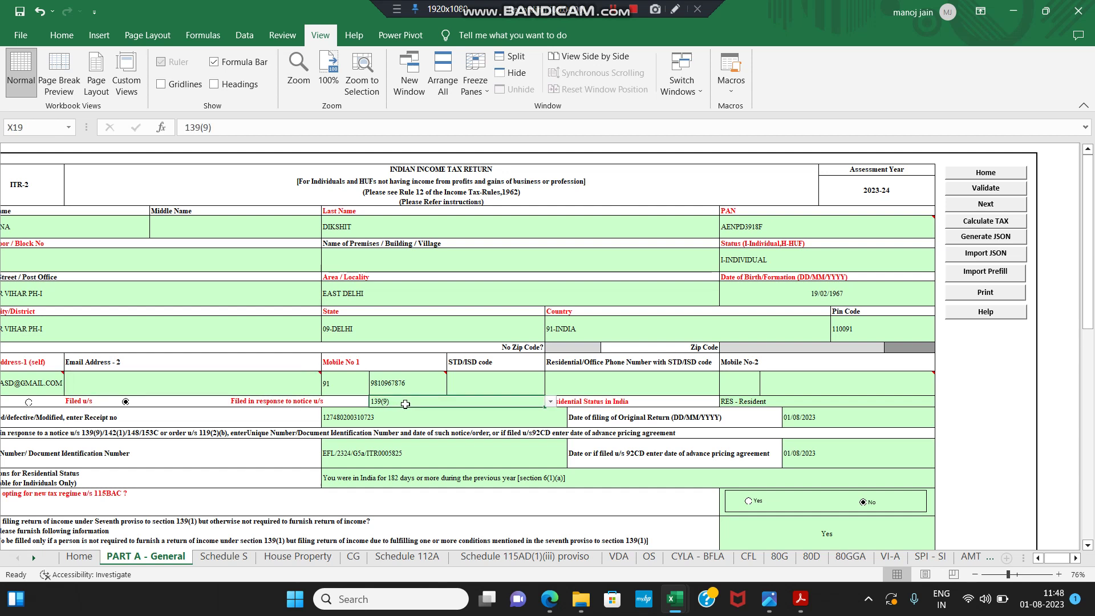
left_click(550, 402)
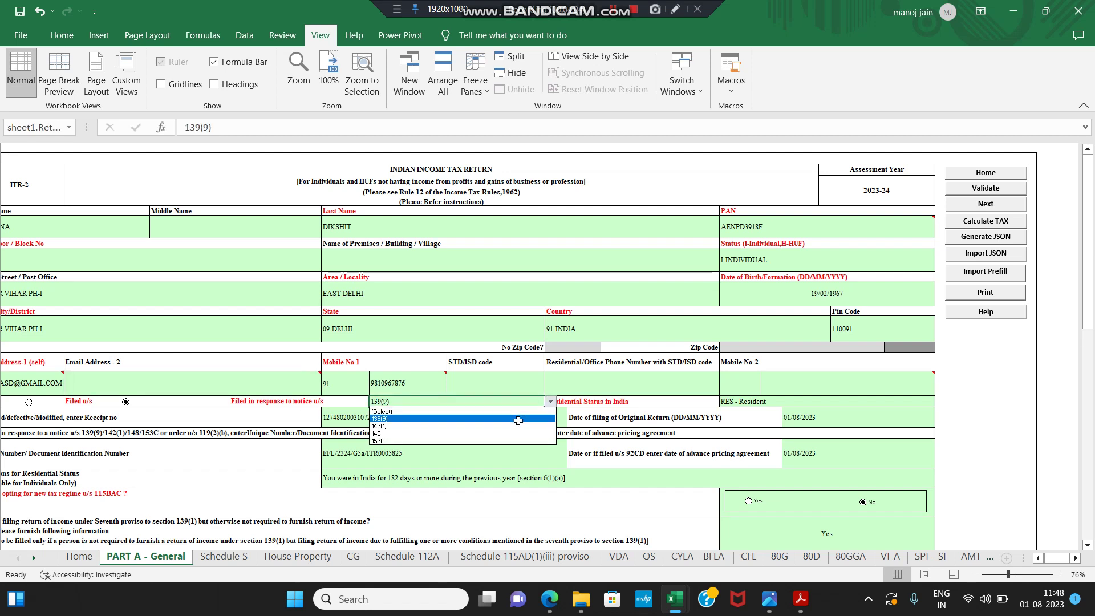
left_click(518, 419)
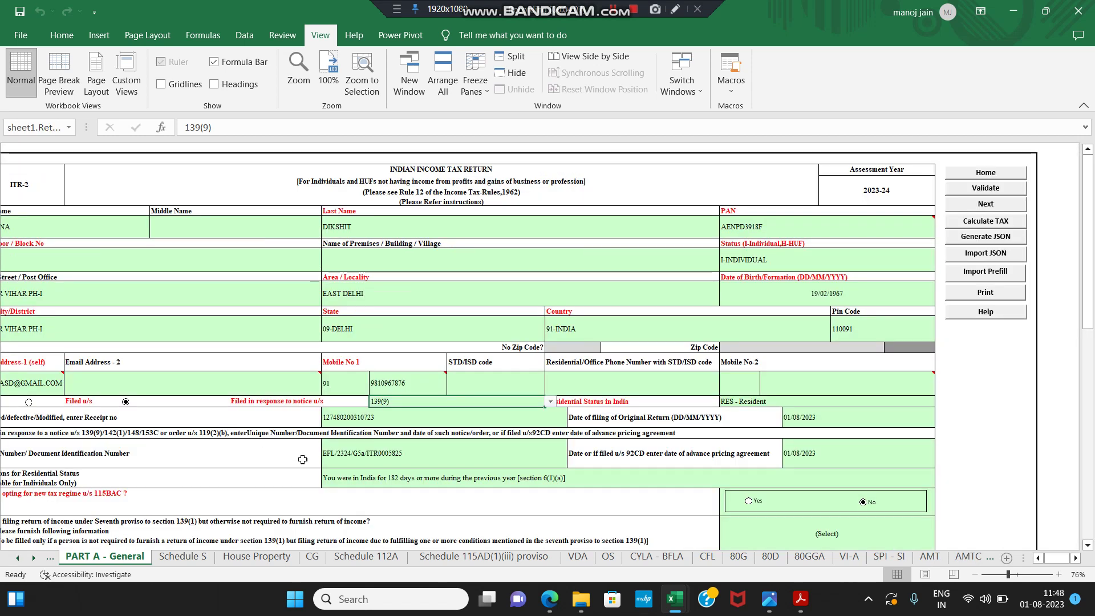
left_click(179, 415)
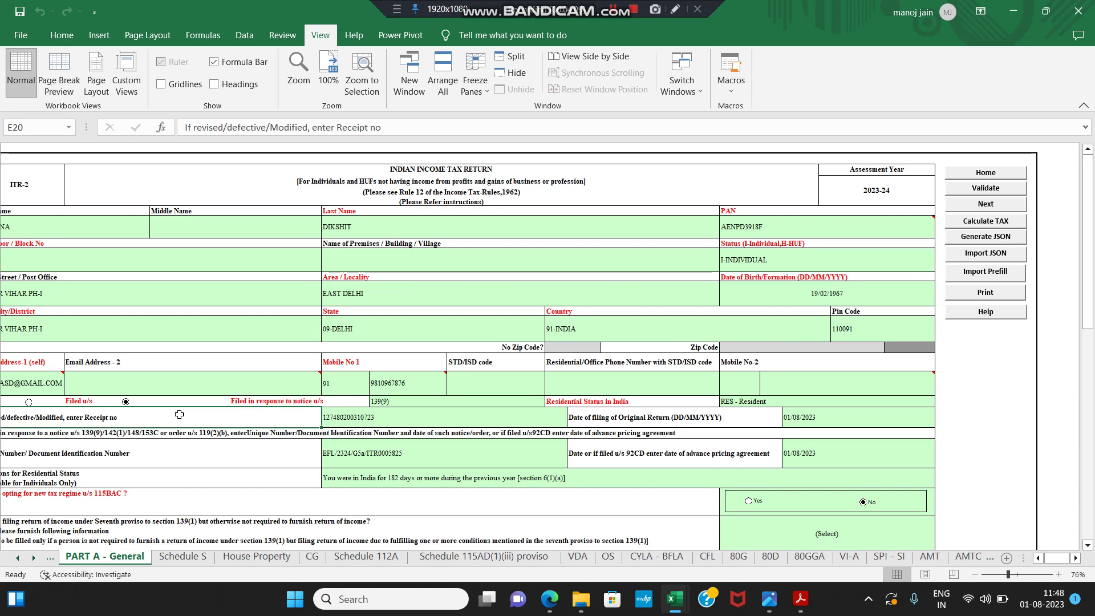
- Check the workbook's receipt number for the defective return against the return acknowledgement number under e-Proceedings in the e-Filing portal
left_click(368, 416)
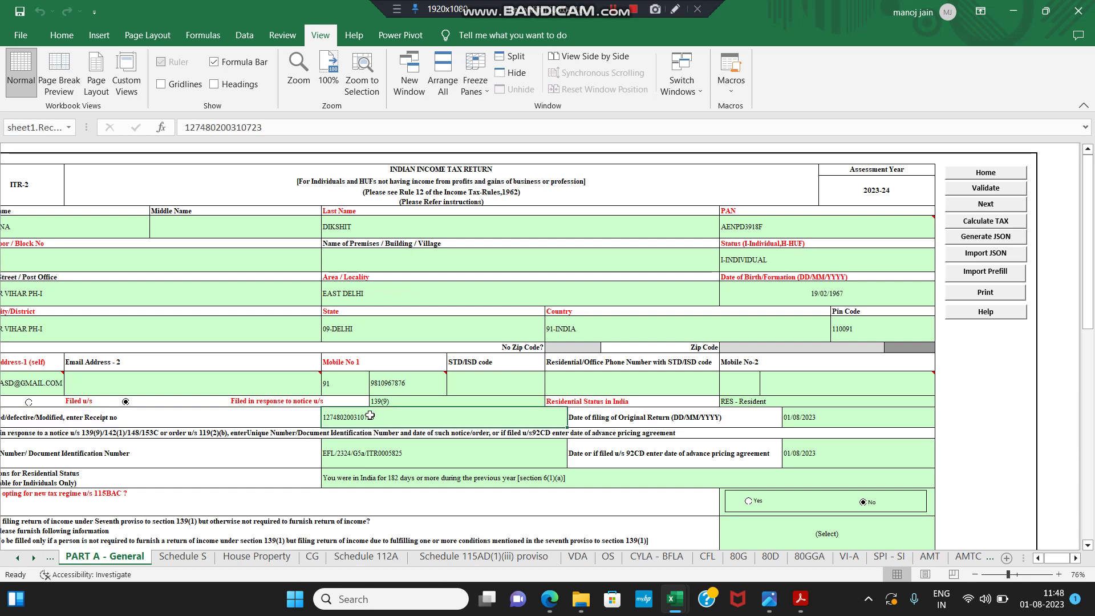
key("alt+Tab")
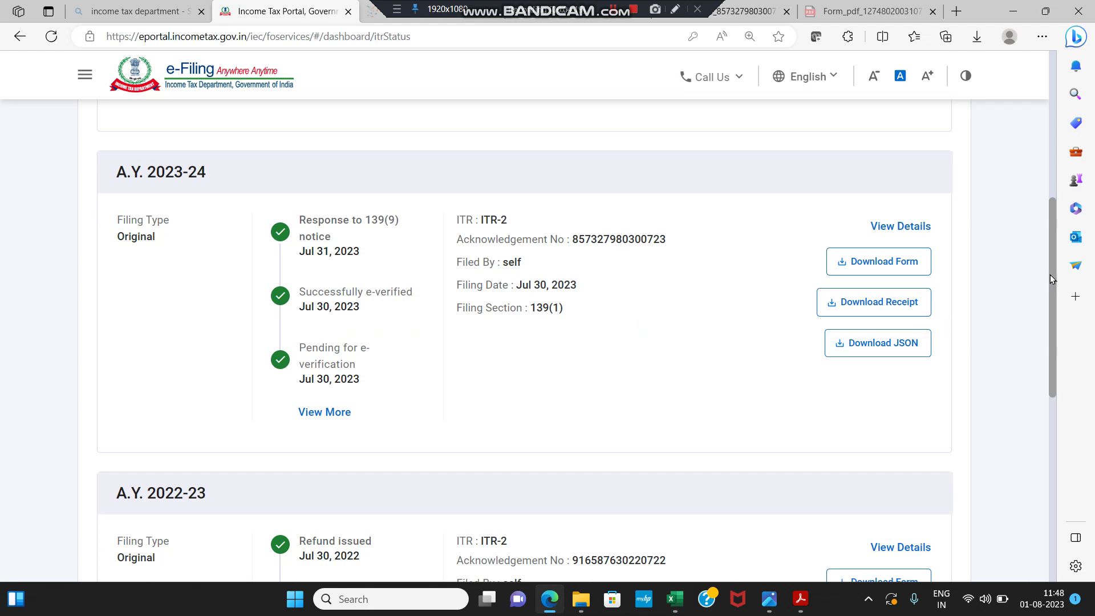
left_click_drag(1052, 279, 1030, 126)
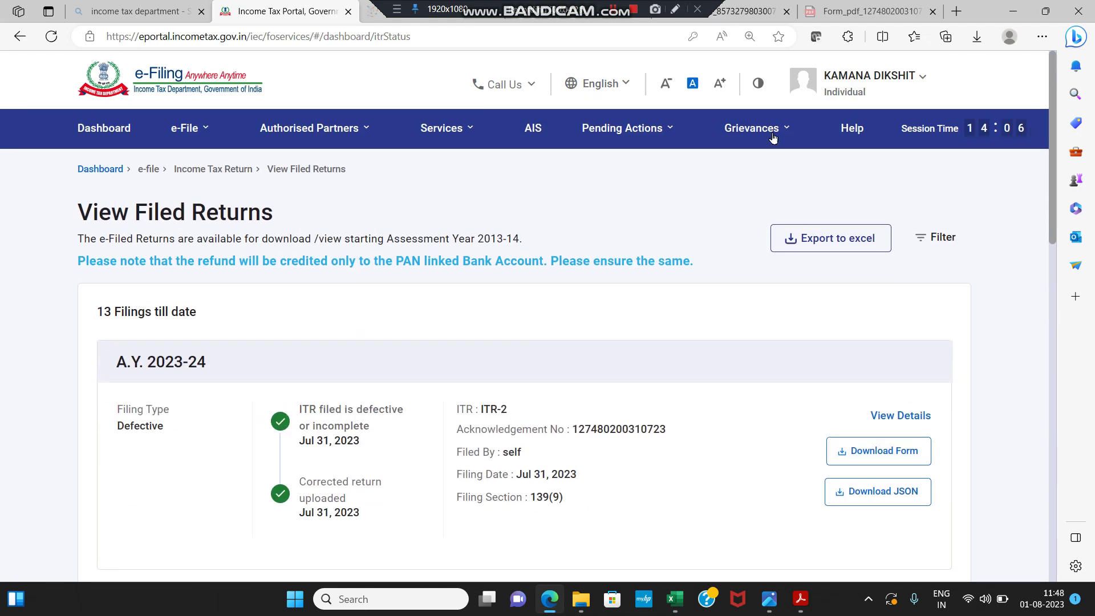
mouse_move(679, 134)
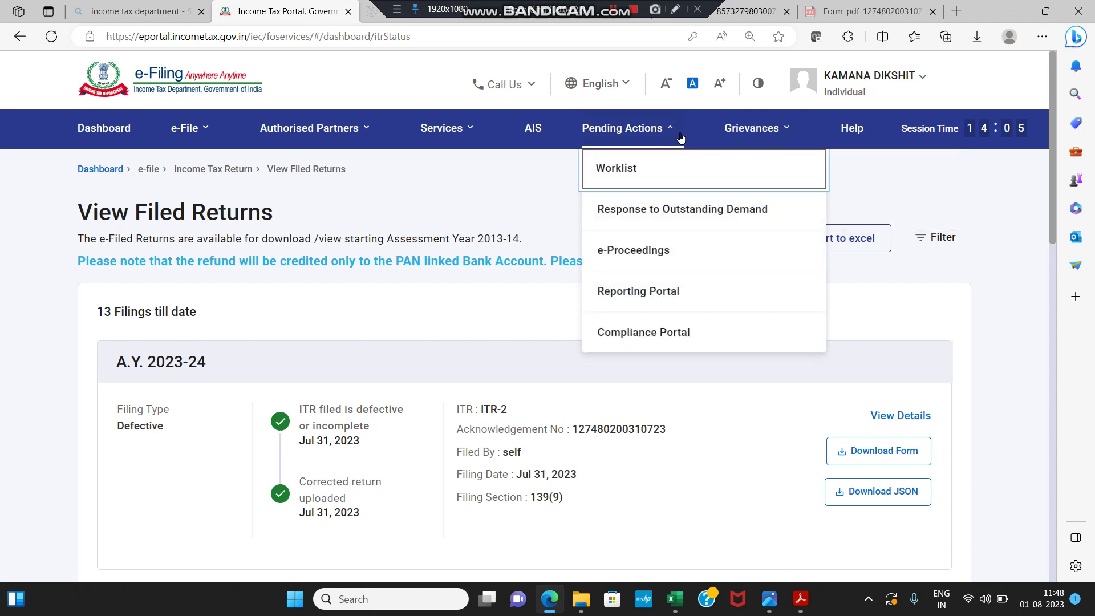
left_click(702, 249)
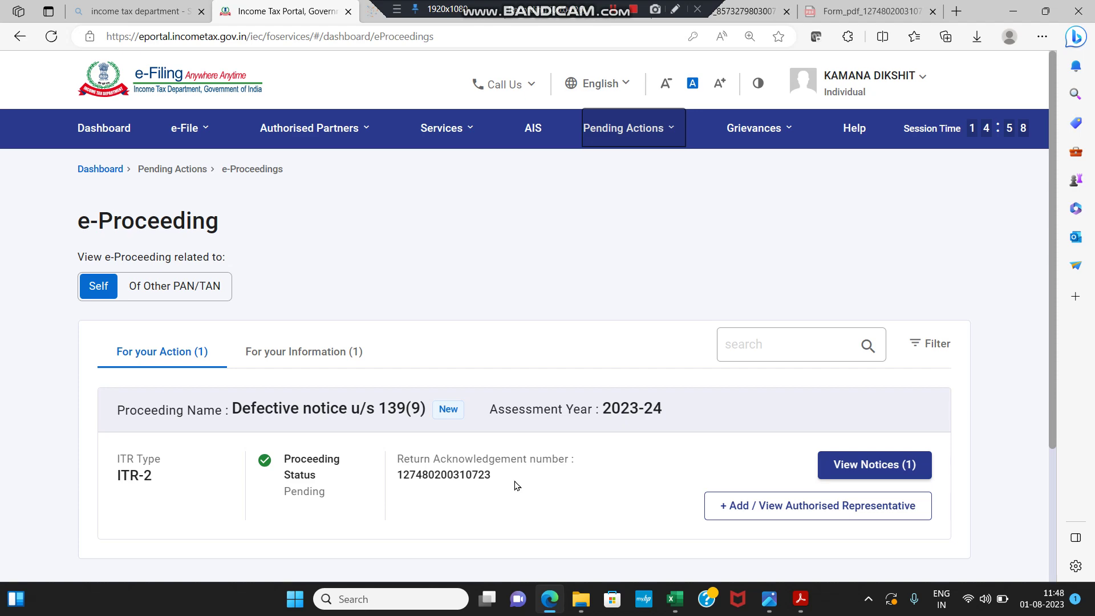
key("alt+Tab")
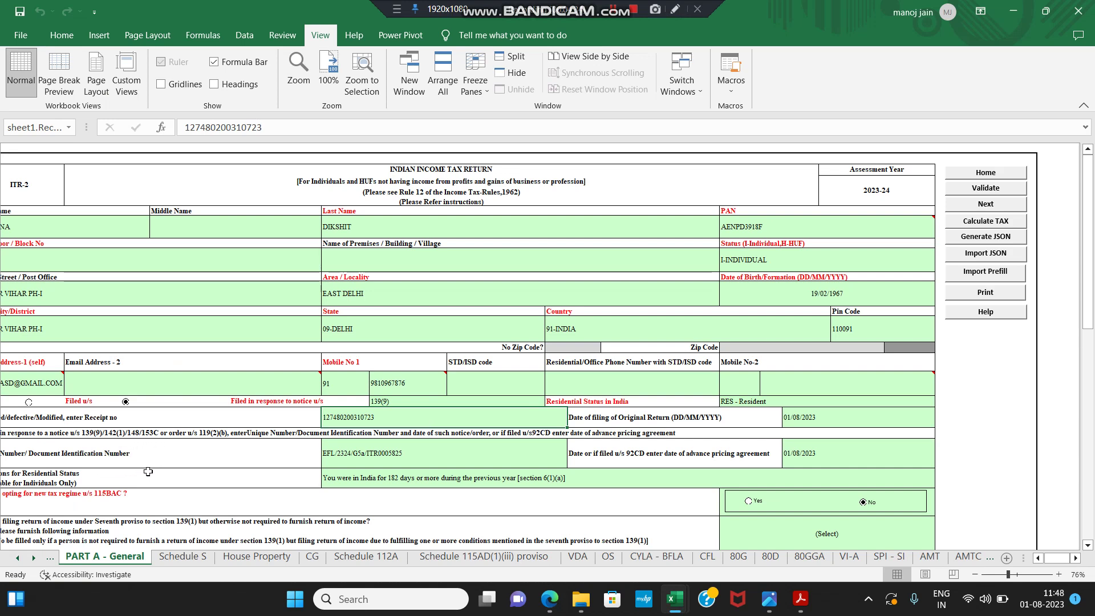
- View the pending 139(9) notice in the portal and compare its DIN with the Document Identification Number cell in the ITR-2 workbook
key("alt+Tab")
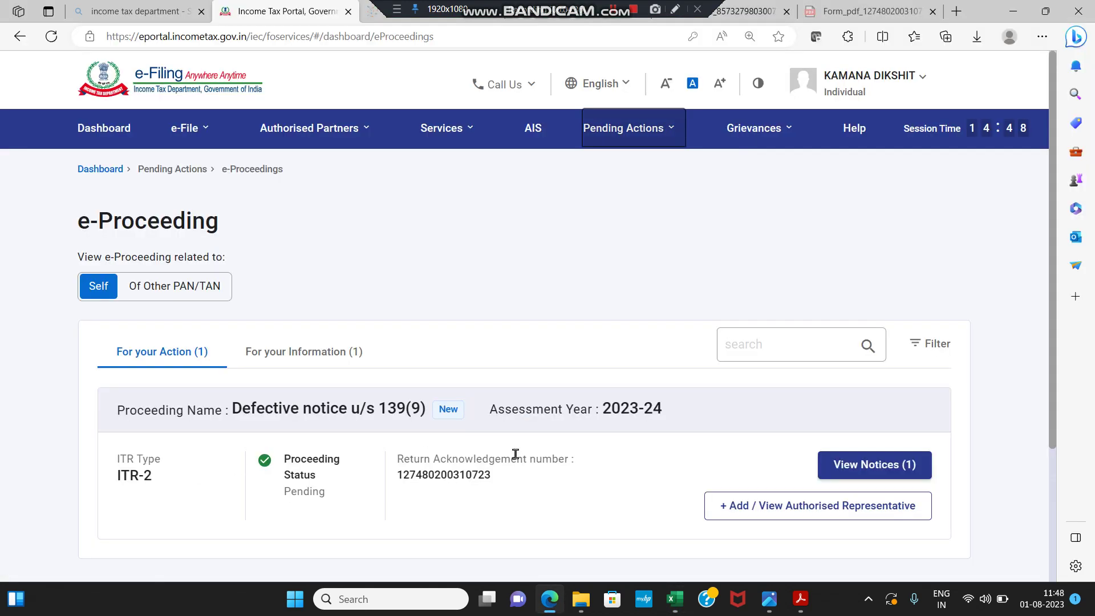
left_click(836, 464)
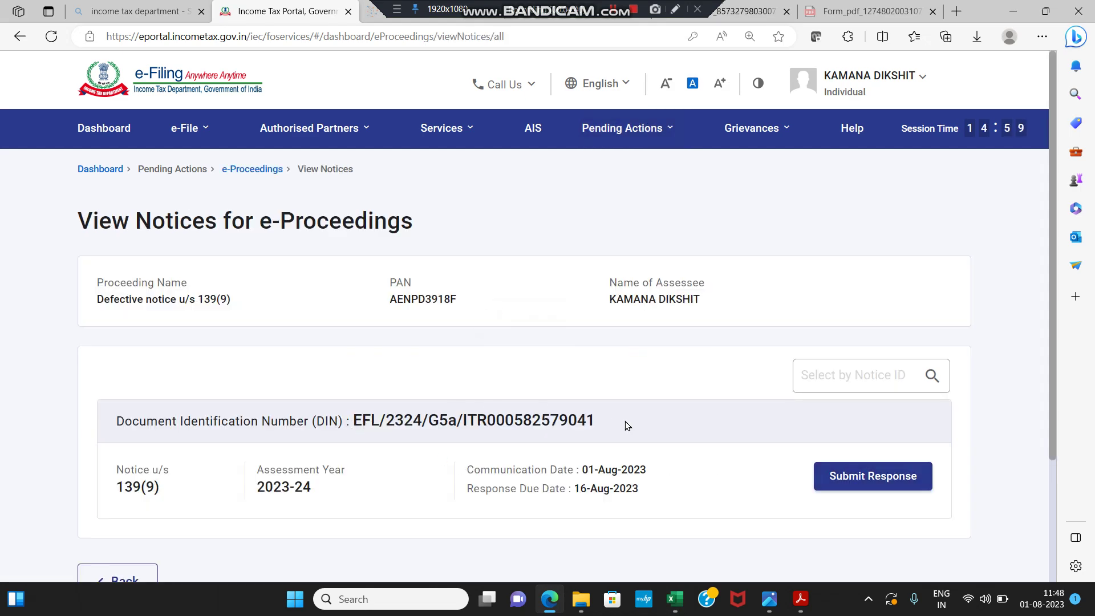
key("alt+Tab")
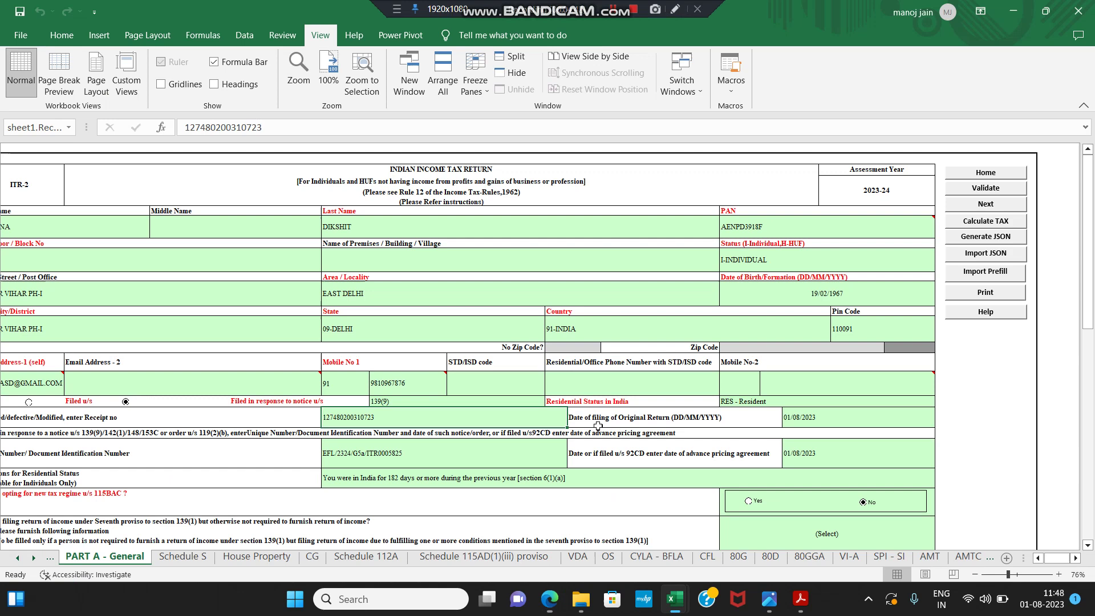
left_click(419, 450)
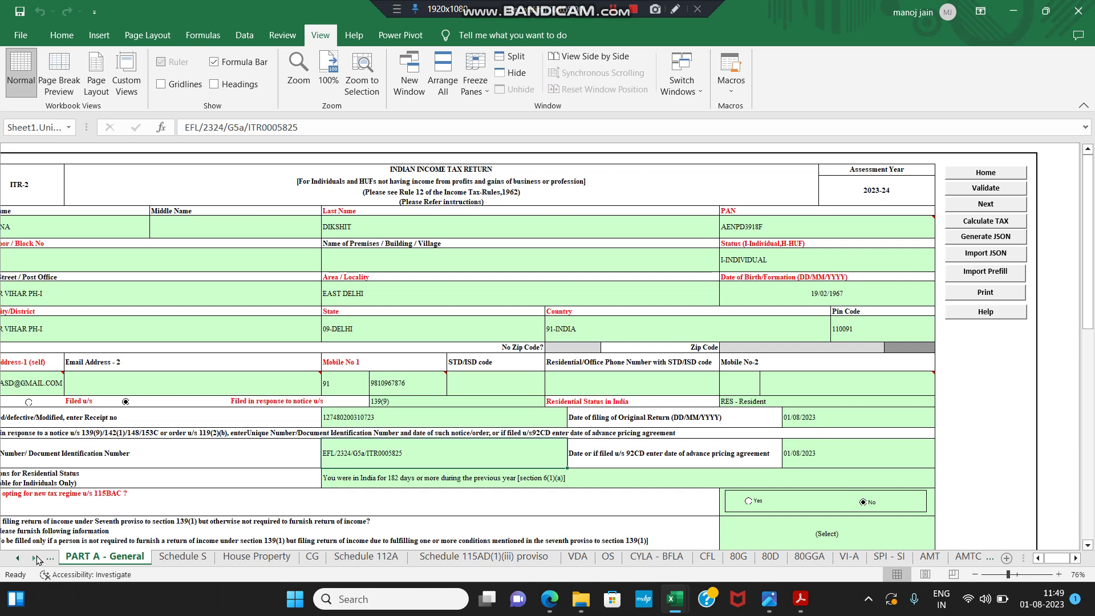
- Open the TDS schedule from the schedule list on the Home sheet and dismiss the alert about TAN details
left_click(18, 558)
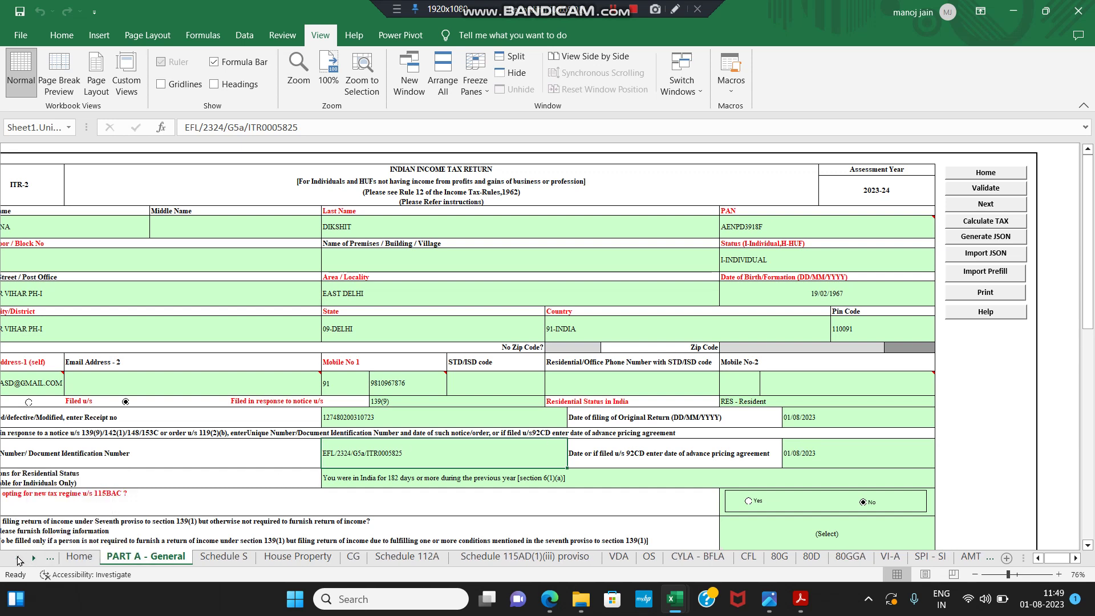
left_click(72, 557)
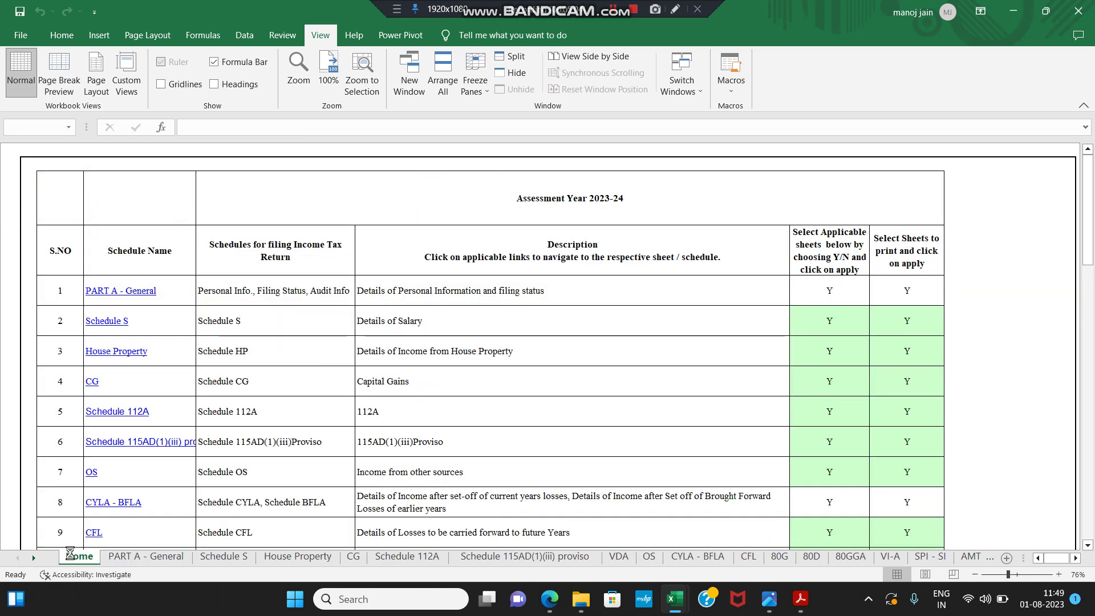
left_click(3, 450)
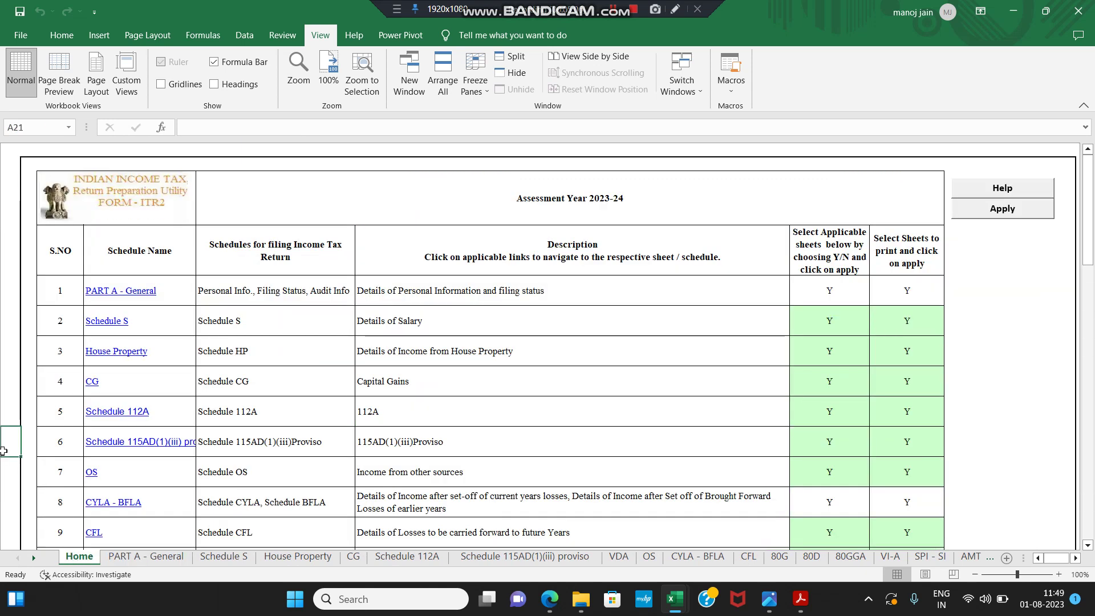
key("Down")
key("Down")
key("Down")
key("Down")
key("Down")
key("Down")
key("Down")
key("Down")
key("Down")
key("Down")
key("Down")
key("Down")
key("Down")
key("Down")
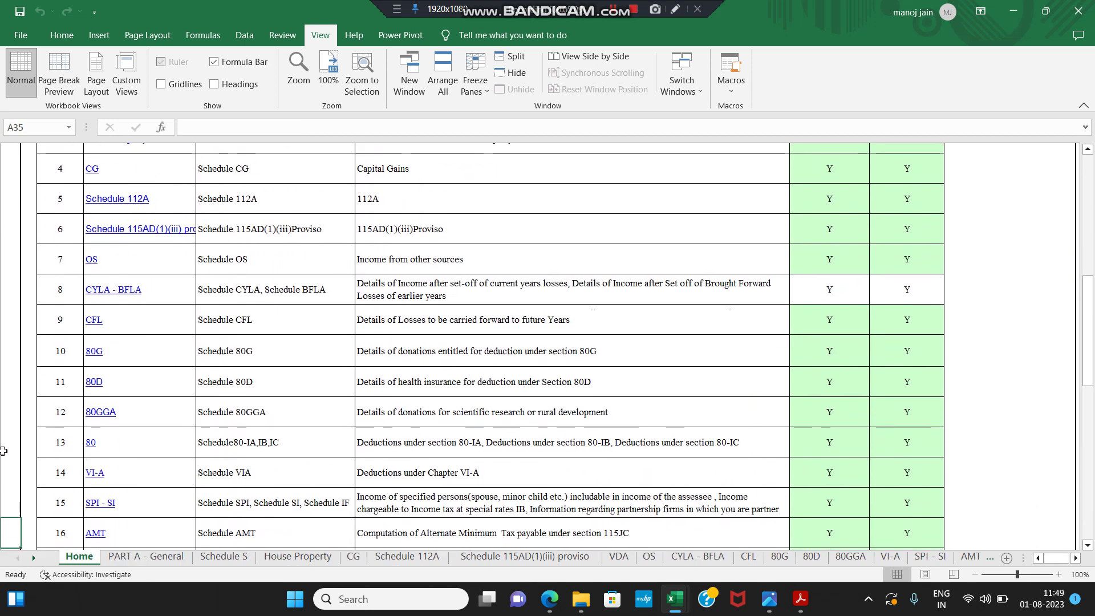
key("Down")
key("Down")
key("Down")
key("Down")
key("Down")
key("Down")
key("Down")
key("Down")
key("Down")
key("Down")
key("Down")
key("Down")
key("Down")
key("Down")
key("Down")
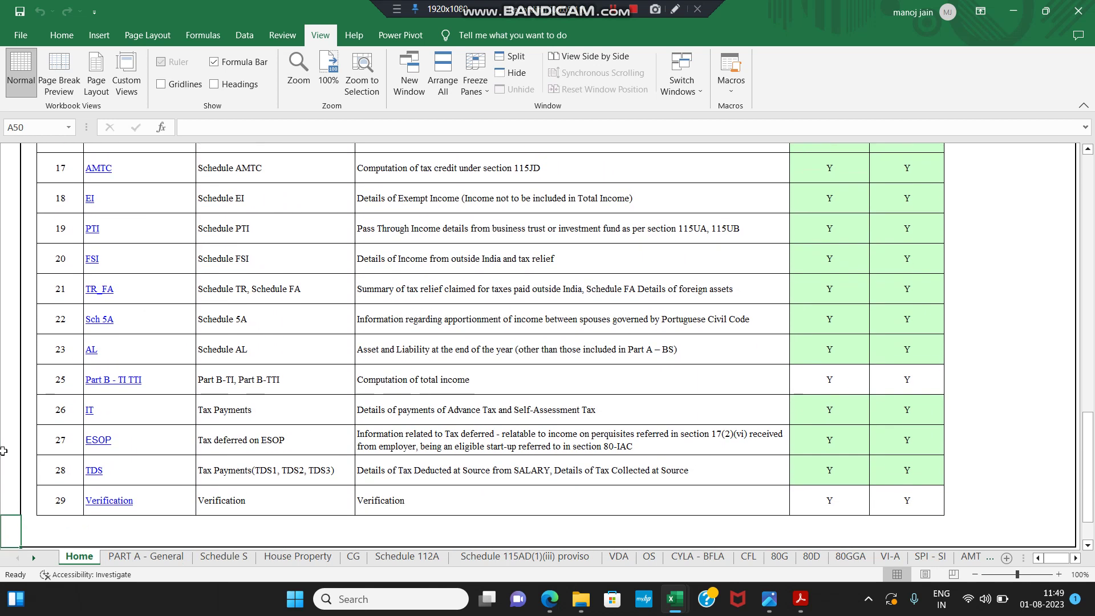
key("Down")
key("Down")
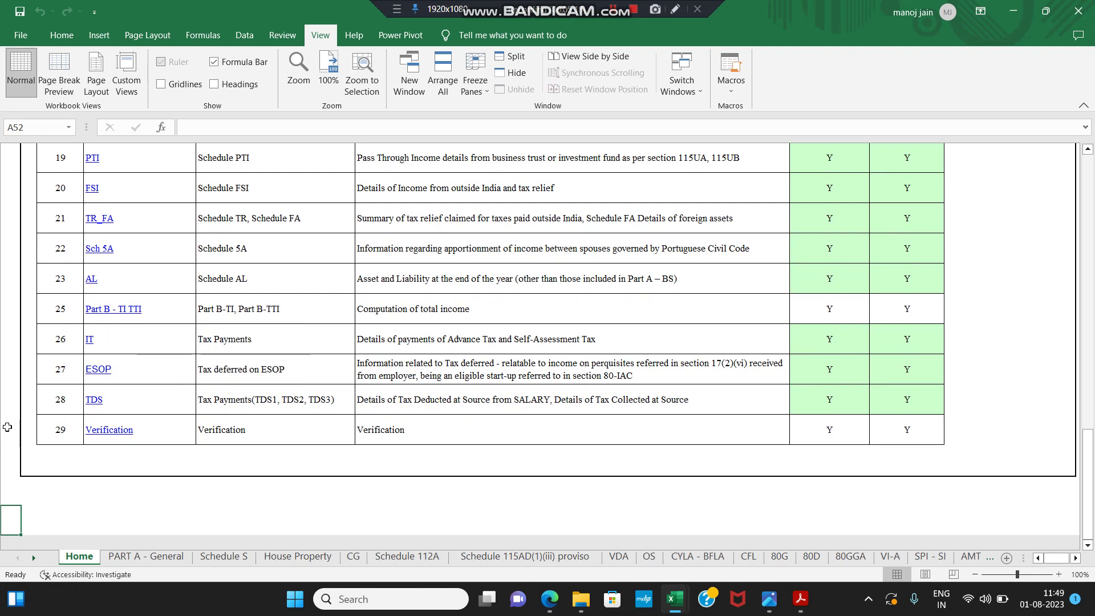
left_click(91, 400)
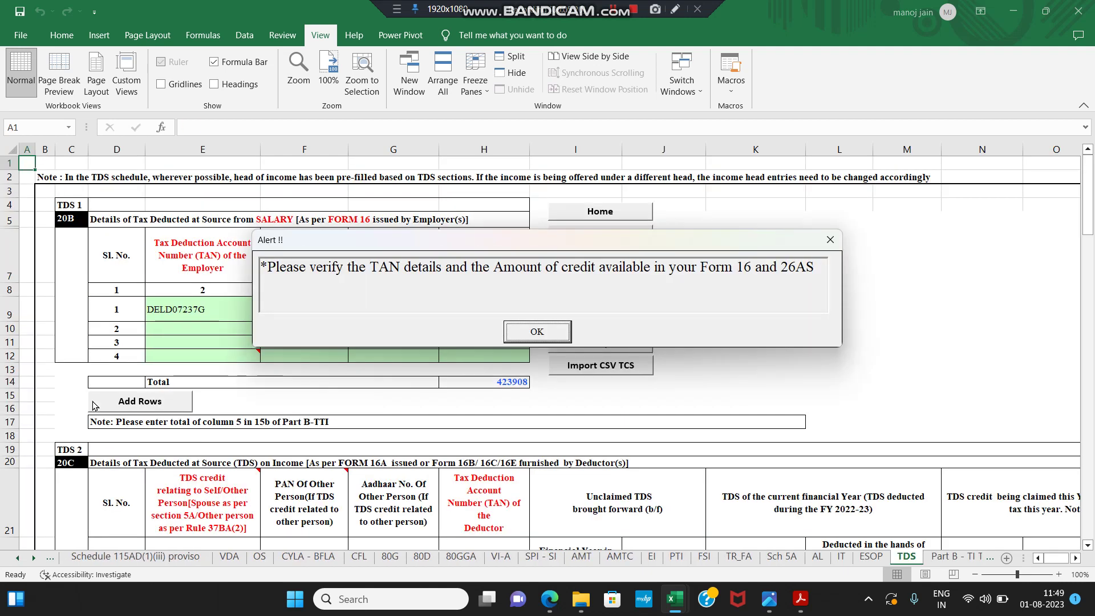
left_click(531, 325)
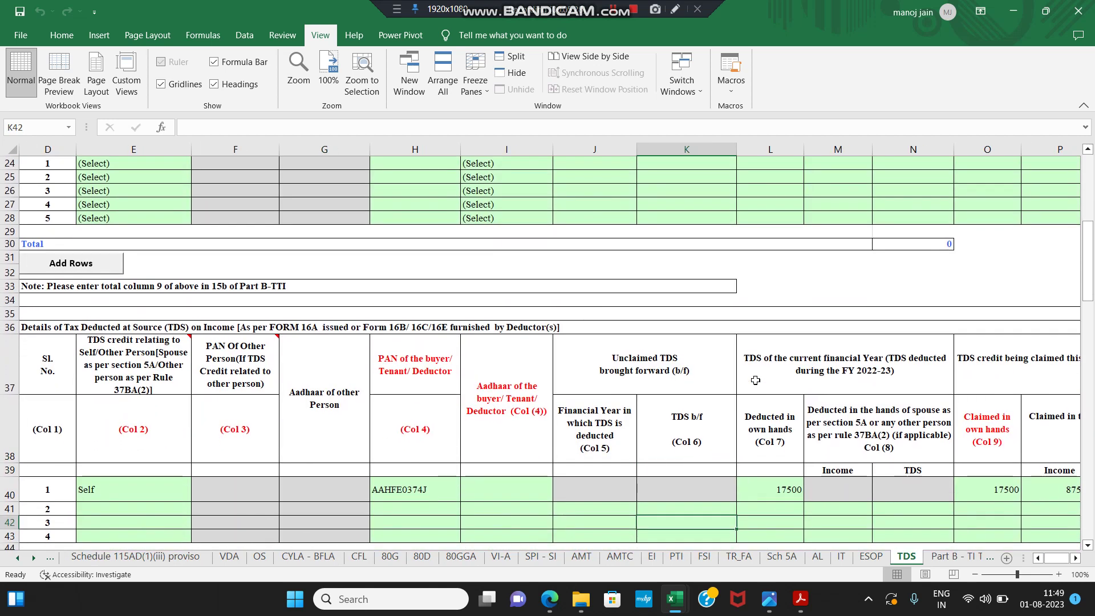
- Examine the Form 16B/16C/16E TDS table across its claimed credit, gross amount, head of income and carried-forward columns
key("Right")
key("Right")
key("Right")
key("Right")
key("Right")
key("Right")
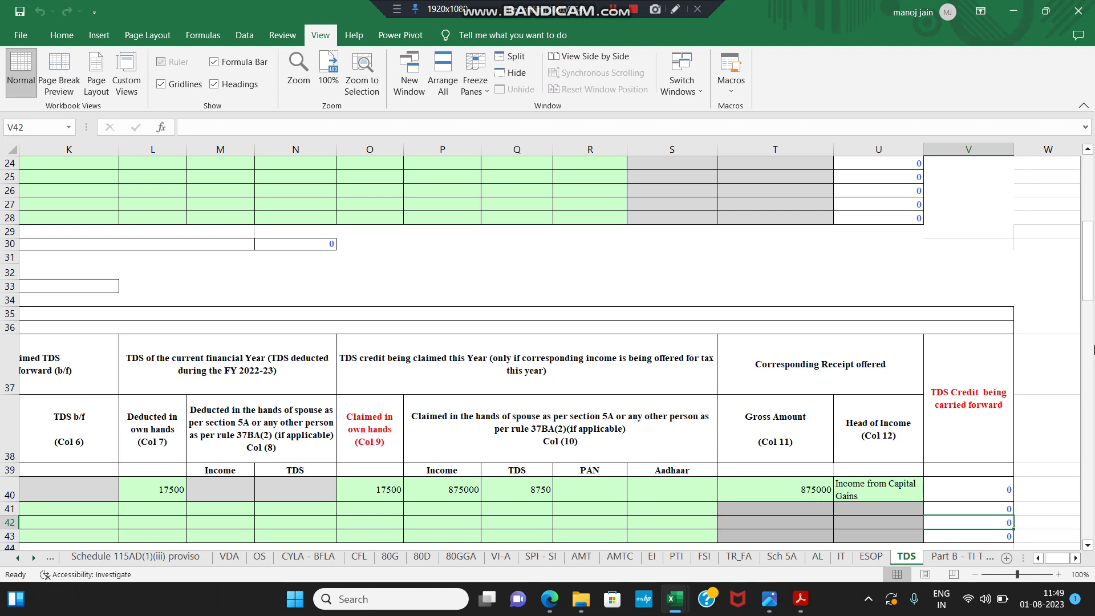
left_click_drag(1090, 297, 1089, 151)
- Open the Part B - TI TTI total income computation and locate its Generate JSON command
left_click(960, 557)
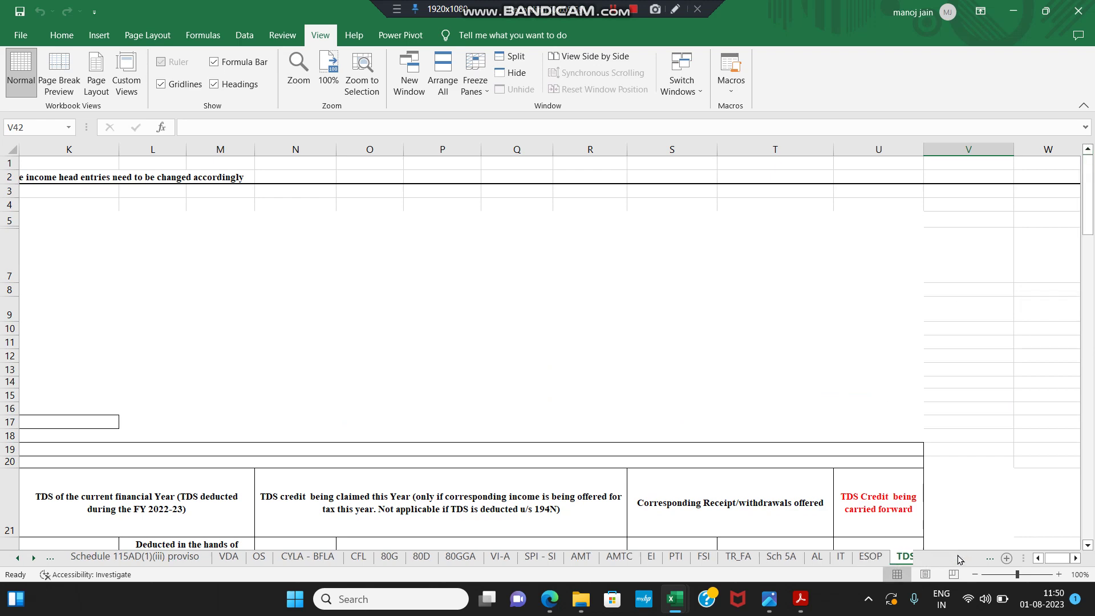
scroll(1024, 277, "up", 6)
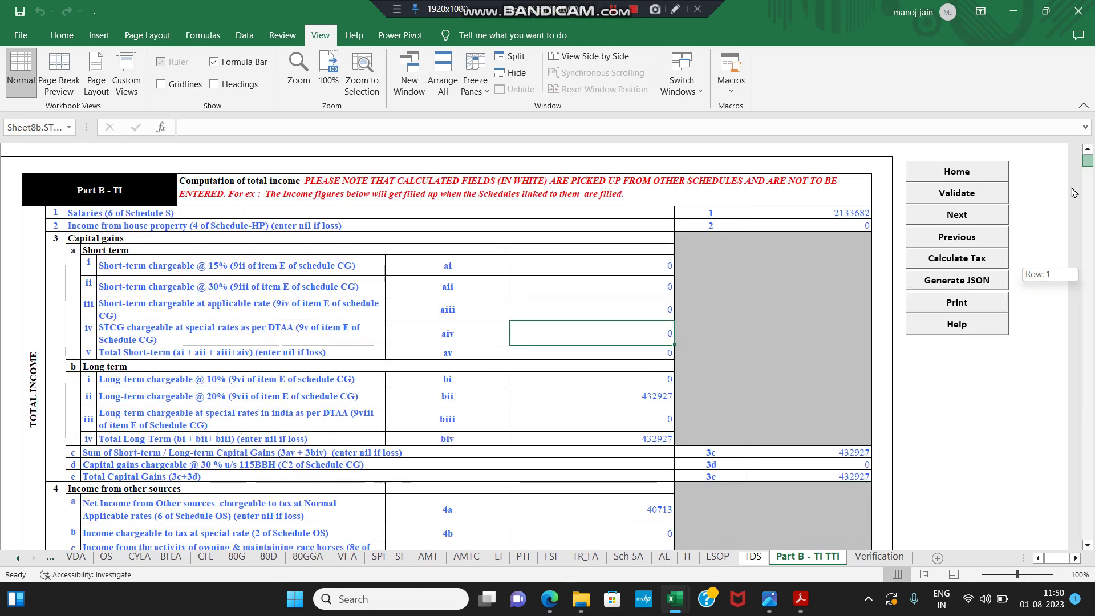
left_click(993, 286)
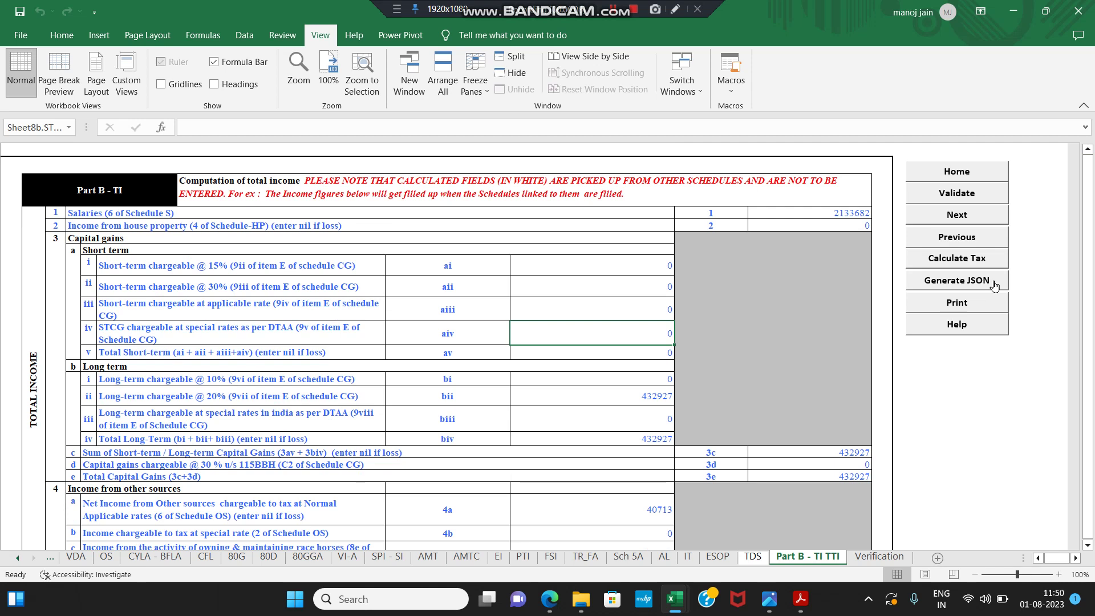
- Switch to the e-Filing portal and fill the defective notice response with Agree, Offline Utility and ITR-2, up to the ITR file attachment
key("alt+Tab")
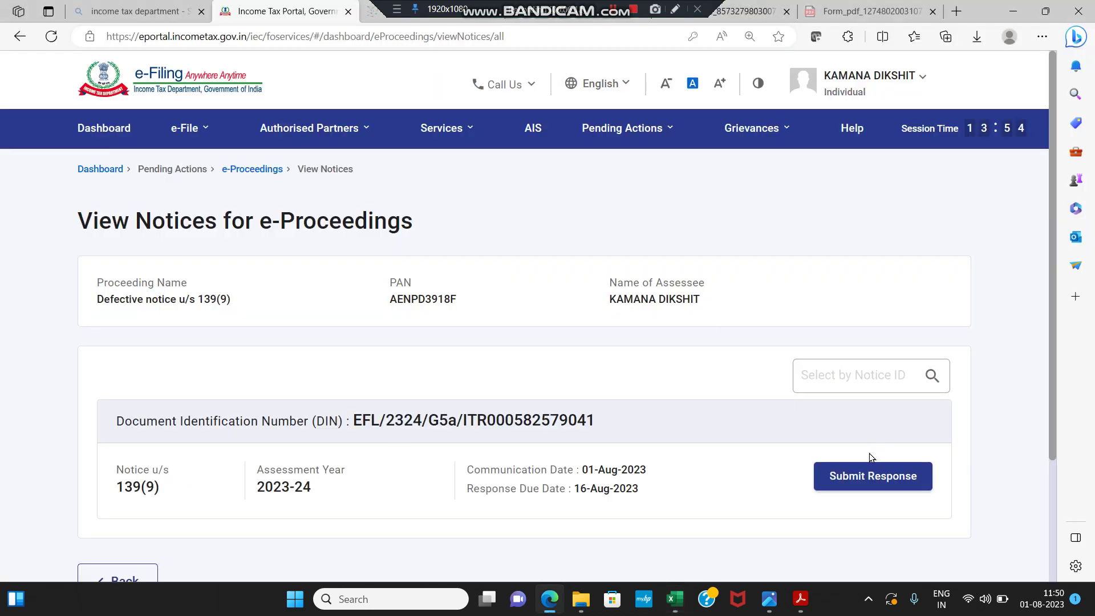
left_click(874, 474)
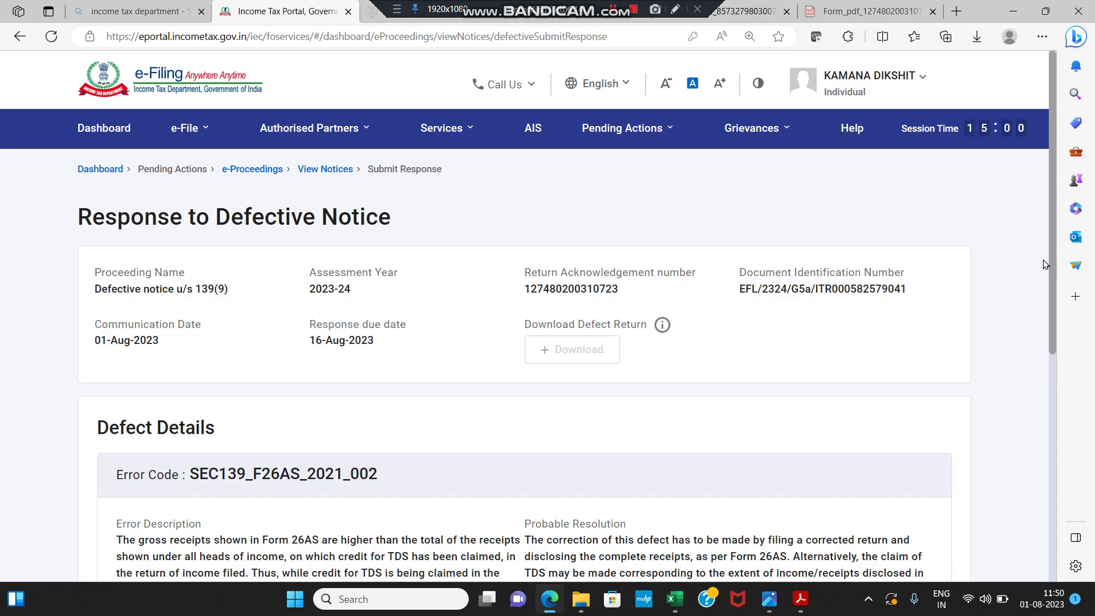
left_click_drag(1053, 261, 1051, 415)
left_click(123, 385)
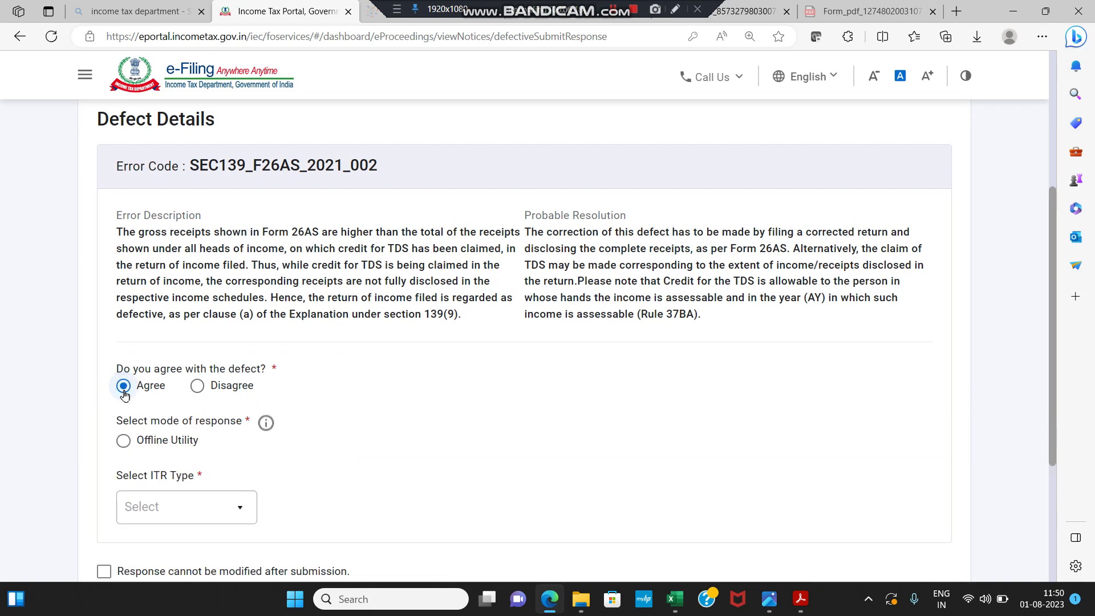
left_click(127, 442)
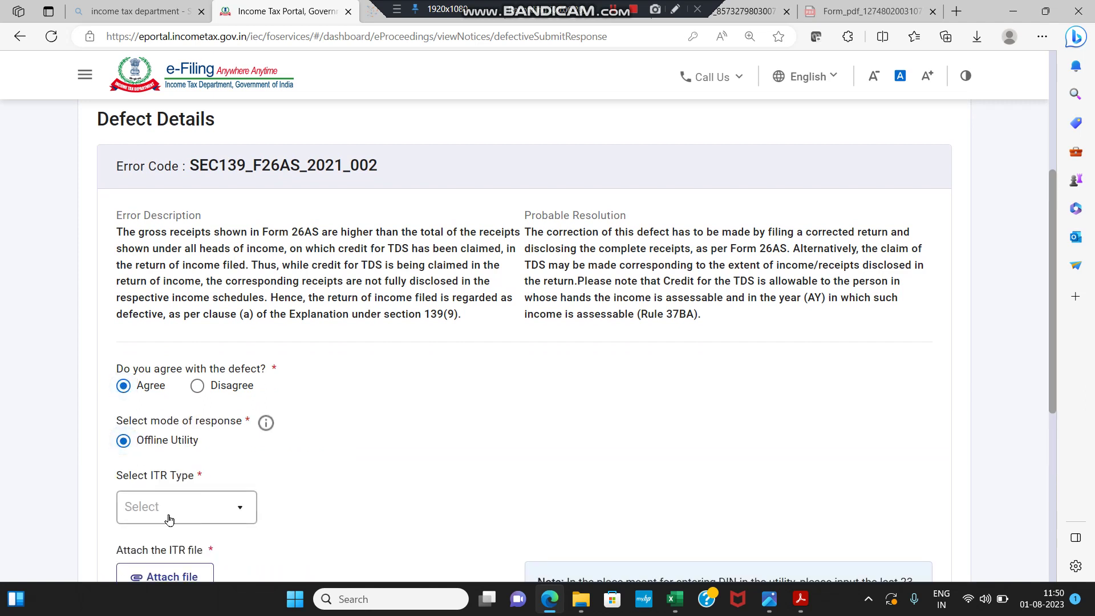
left_click(170, 518)
left_click(209, 442)
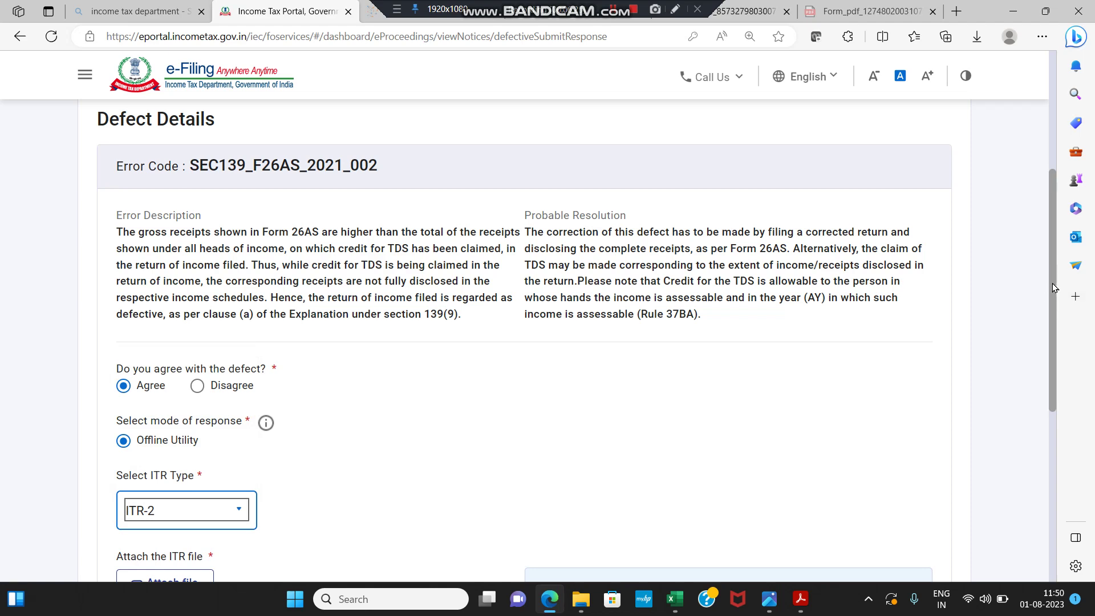
left_click_drag(1052, 283, 1045, 365)
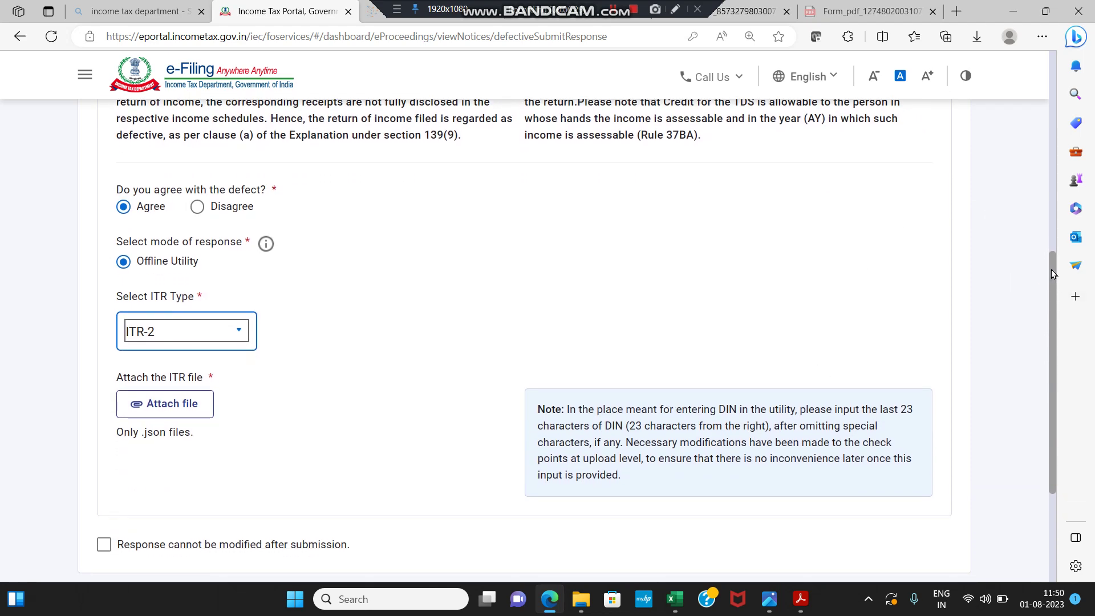
- Change the answer on whether the defect is agreed with to Disagree
left_click_drag(1052, 269, 1044, 189)
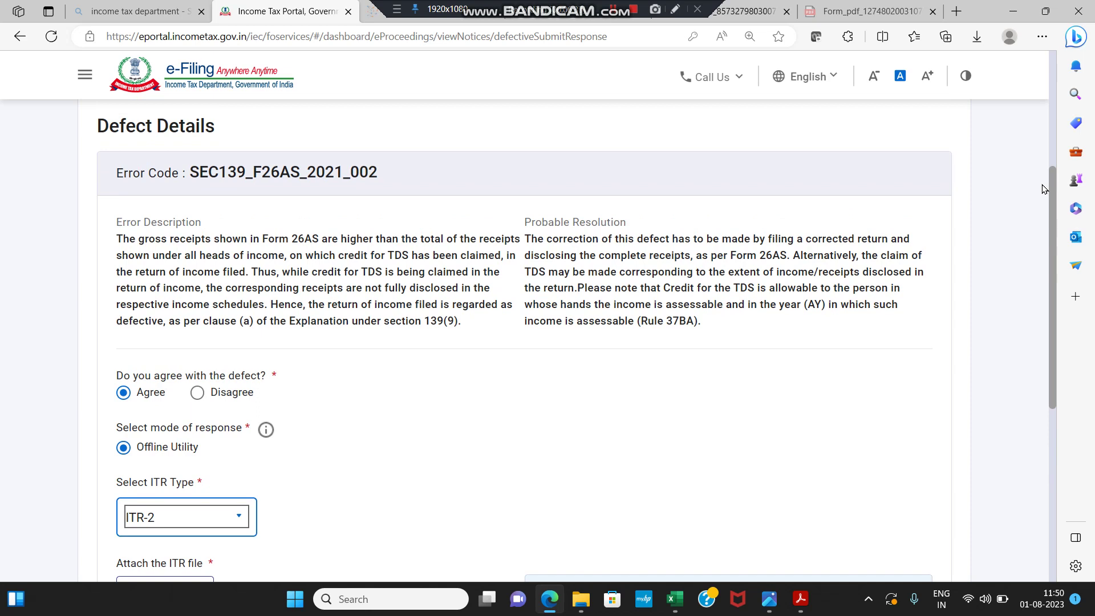
left_click(207, 398)
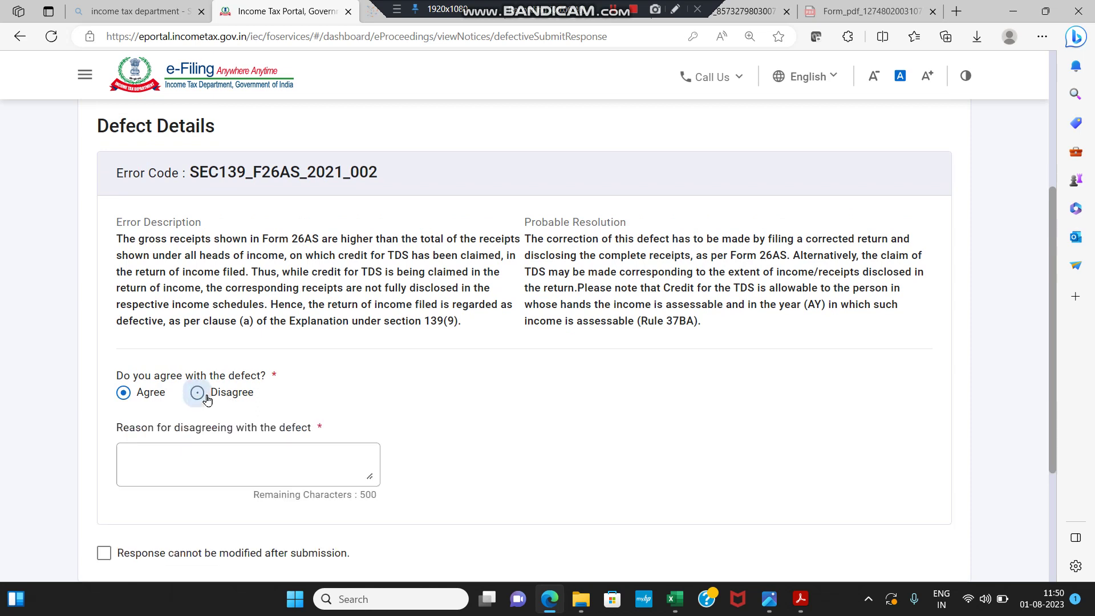